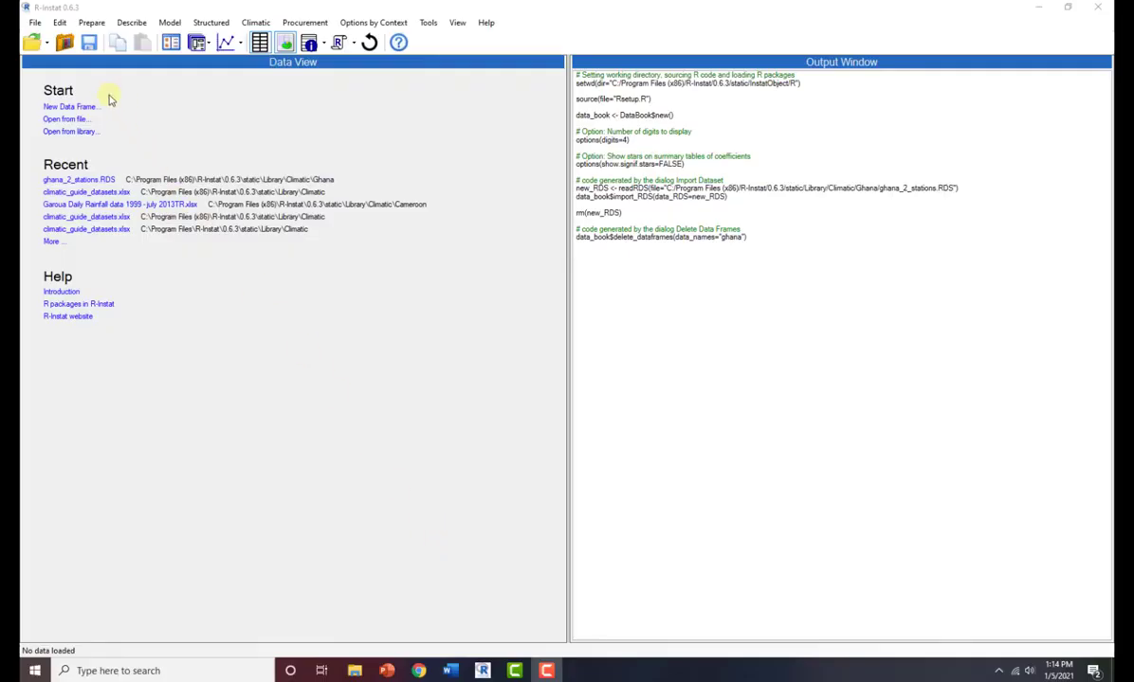
Pick ghana_2_stations.RDS from the Climatic > Ghana library folder for import
click(68, 45)
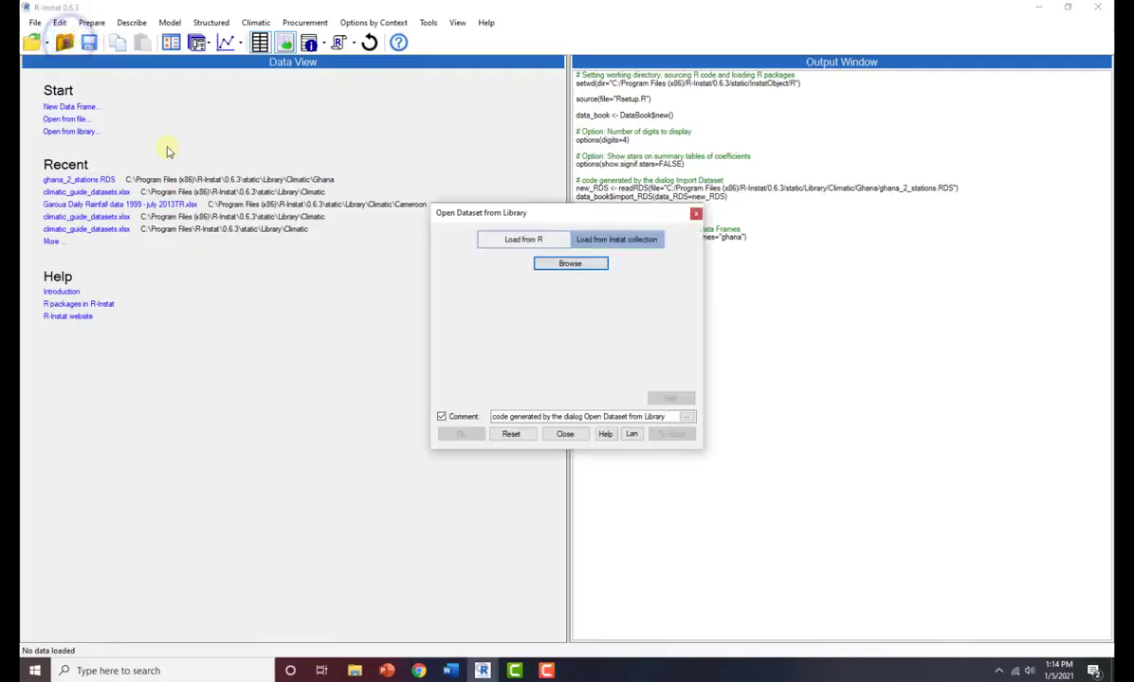
click(572, 263)
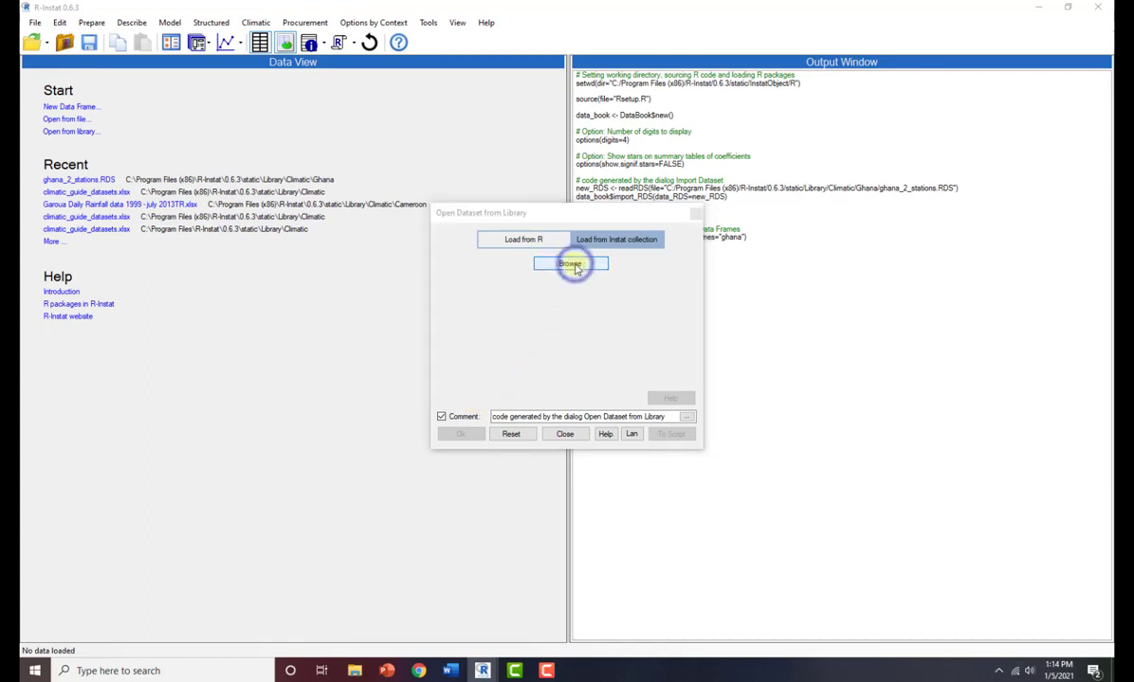
double_click(581, 331)
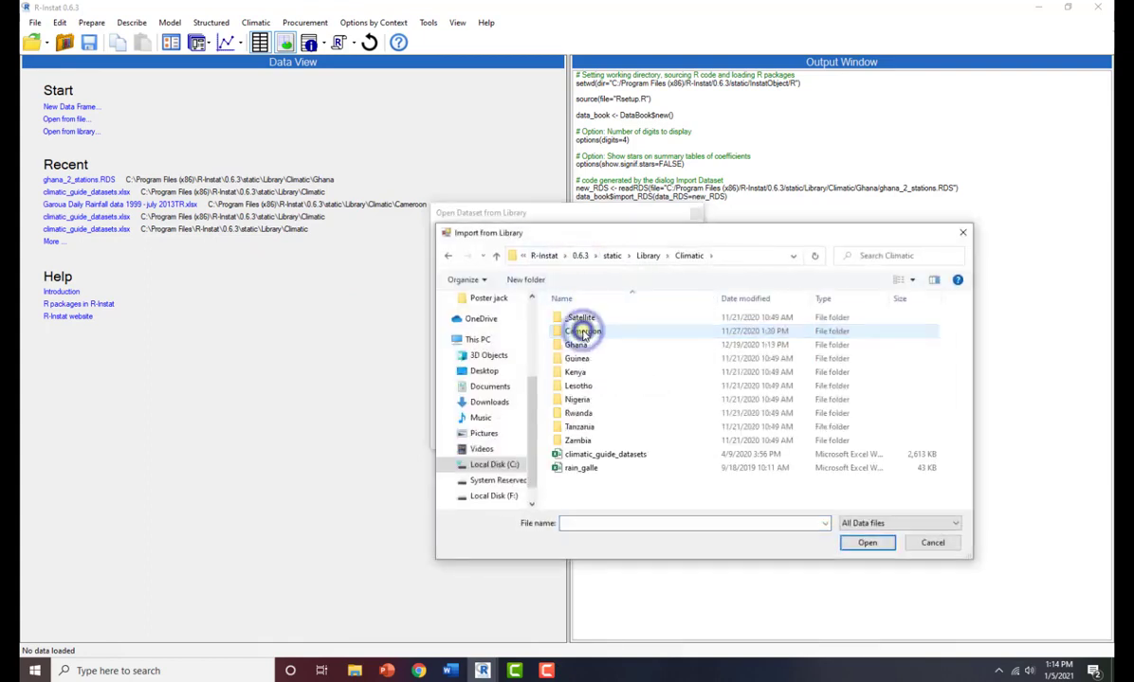
double_click(581, 347)
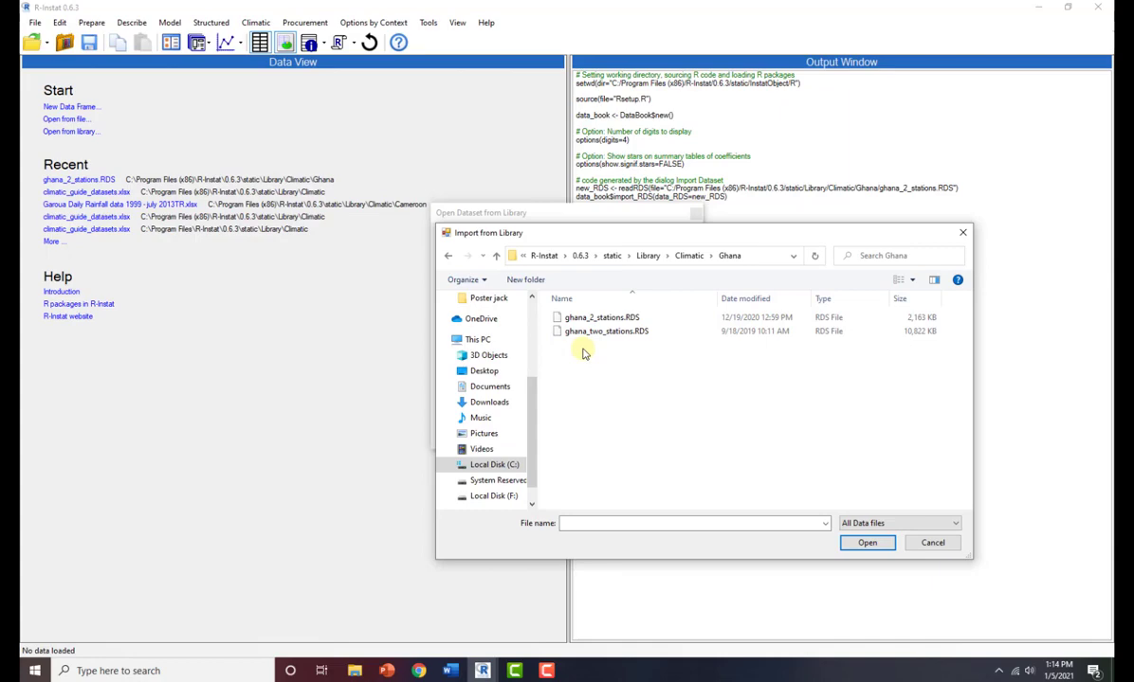
click(599, 320)
double_click(599, 319)
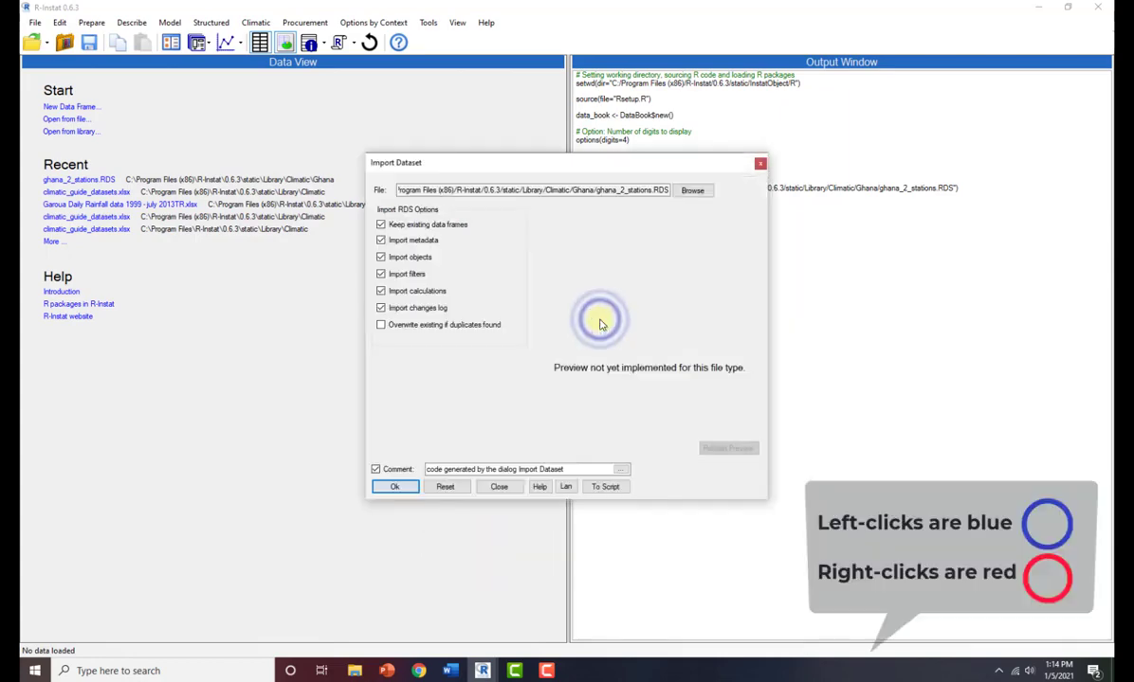
Import the ghana data (53,297 rows, 18 columns), browse the grid, and open the Climatic menu
click(408, 489)
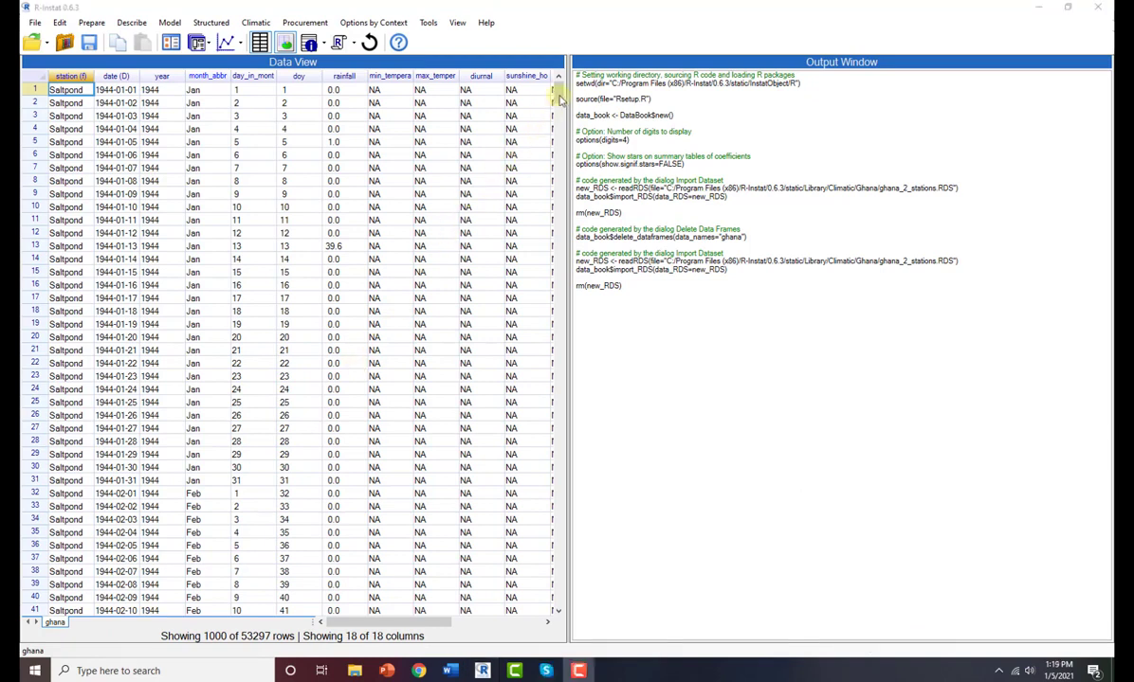
click(559, 98)
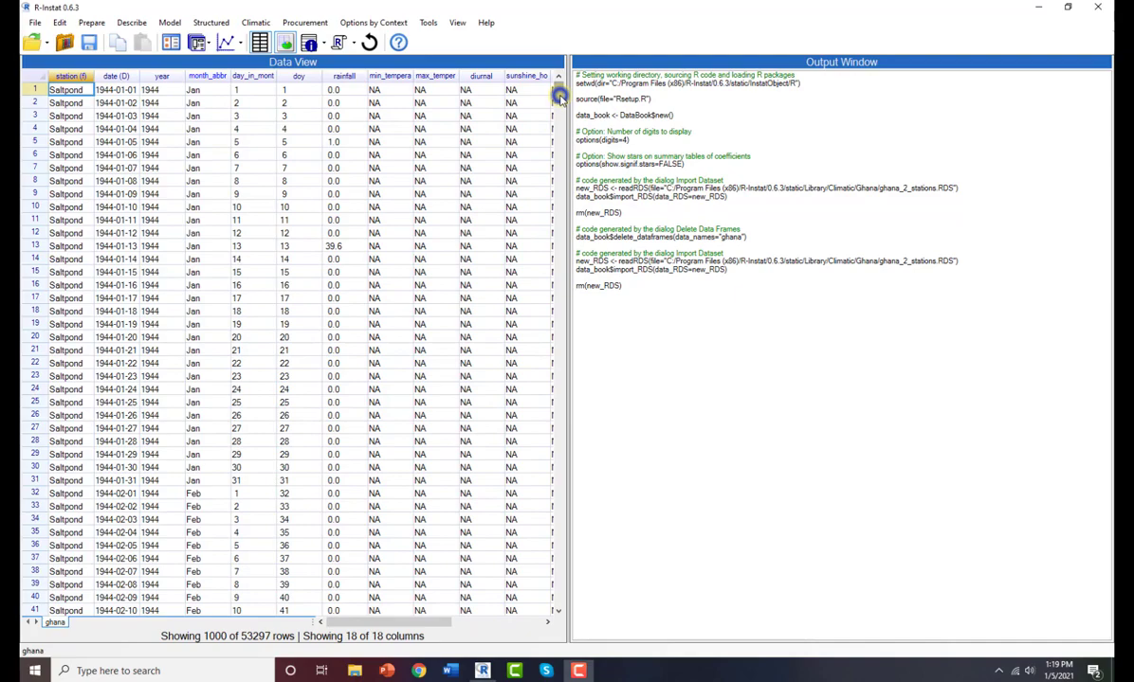
drag(559, 98, 556, 157)
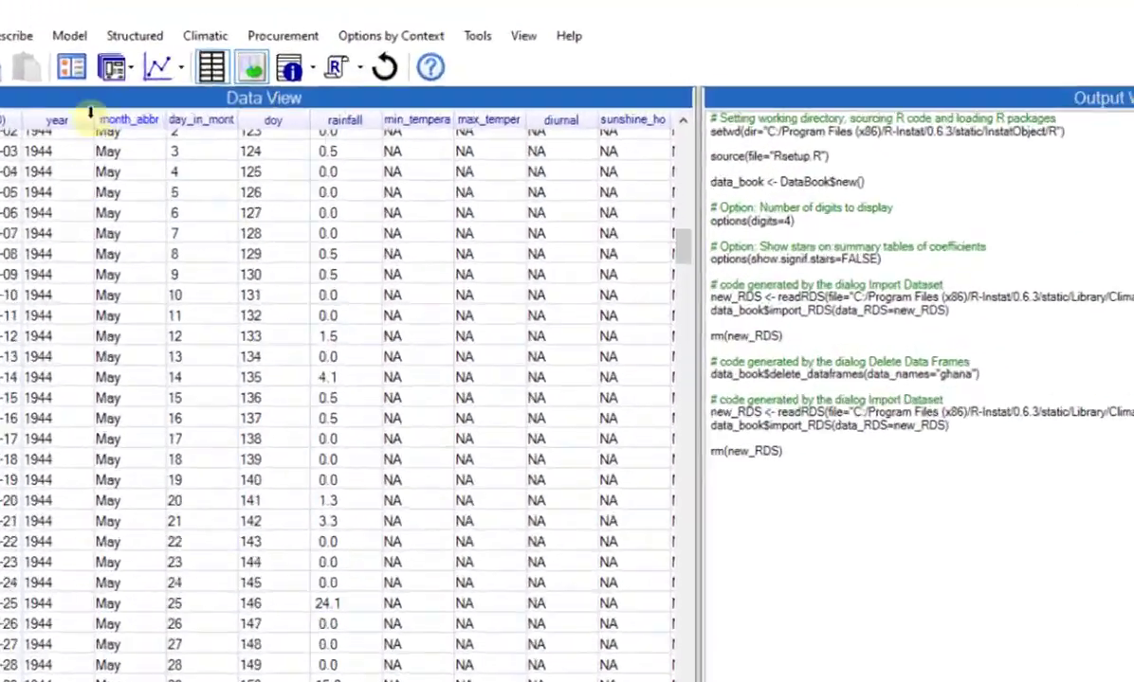
click(131, 57)
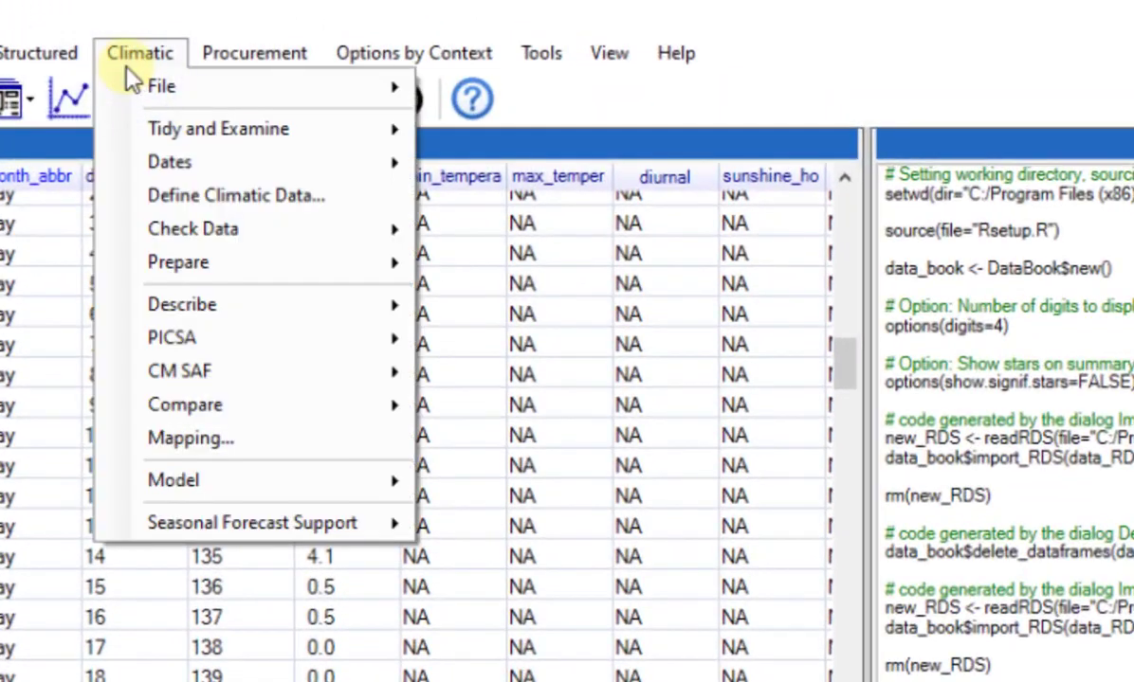
mouse_move(178, 263)
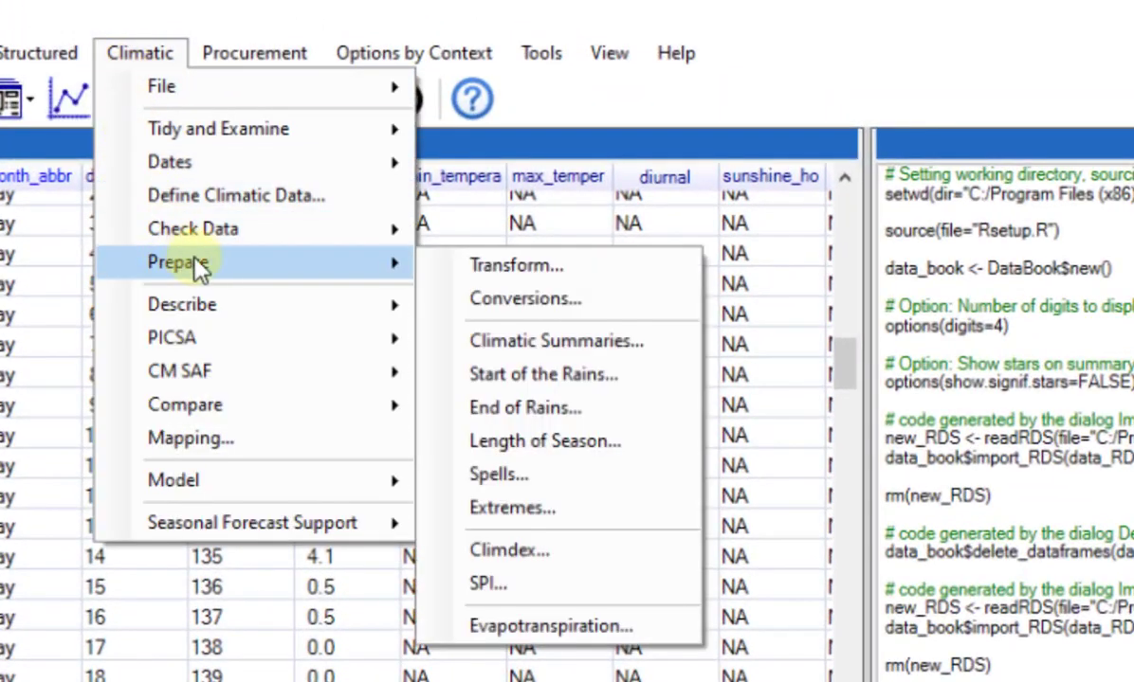
Create a rainday column counting rainfall >= 0.85 with the Transform Count tab
click(447, 265)
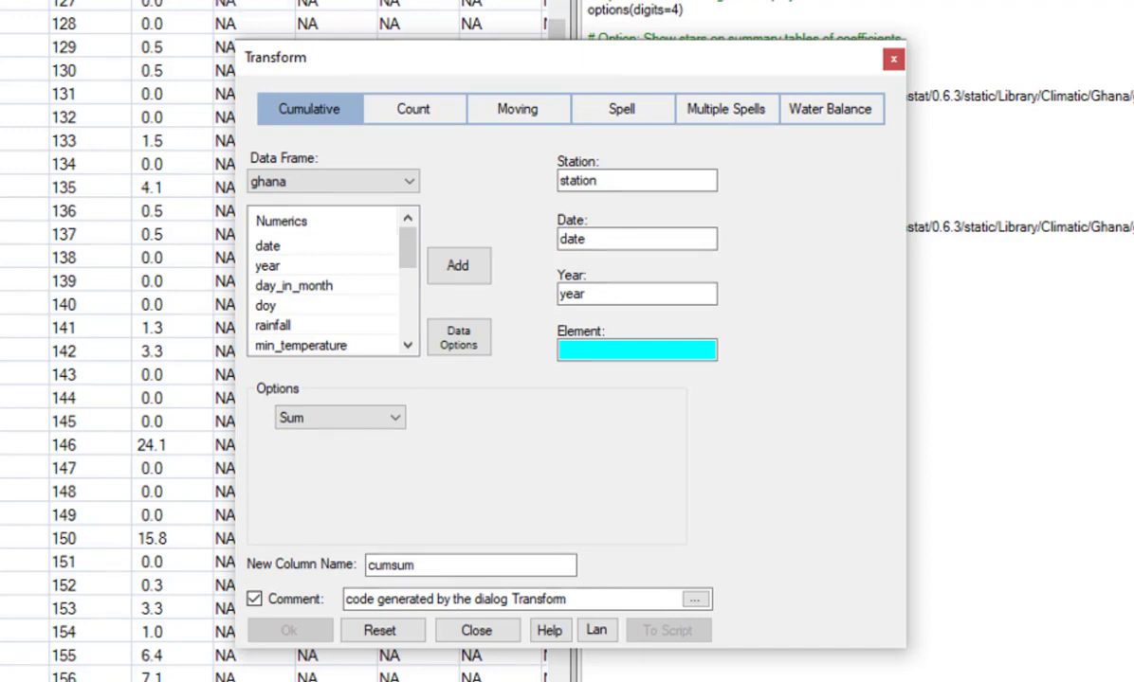
click(402, 114)
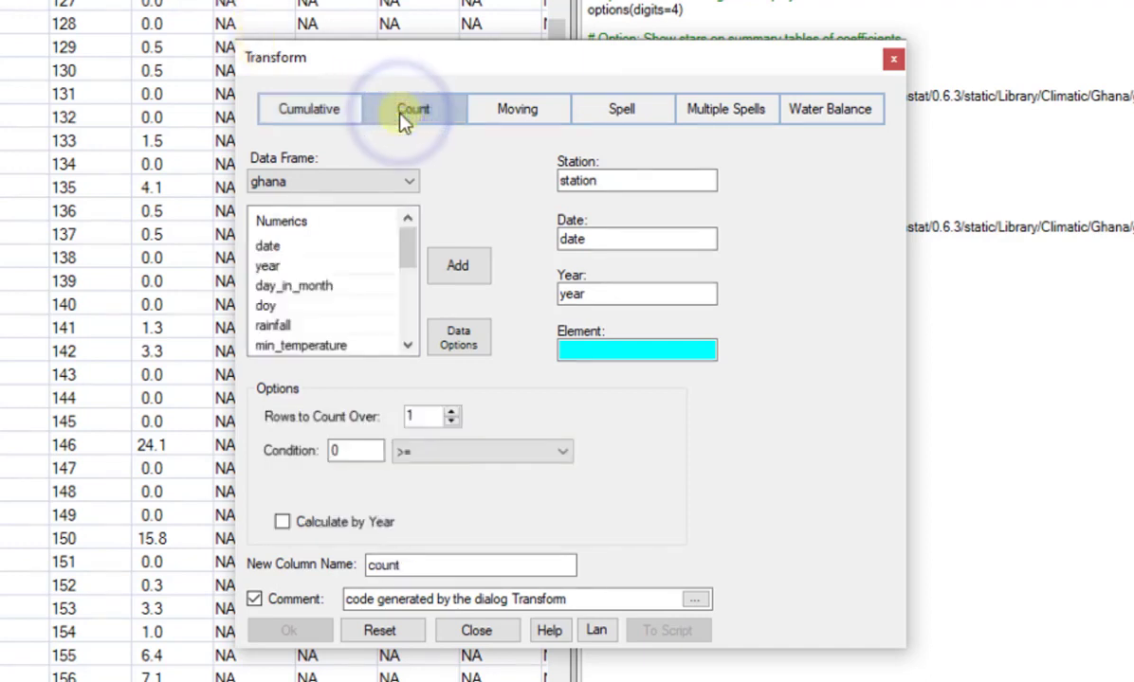
click(284, 325)
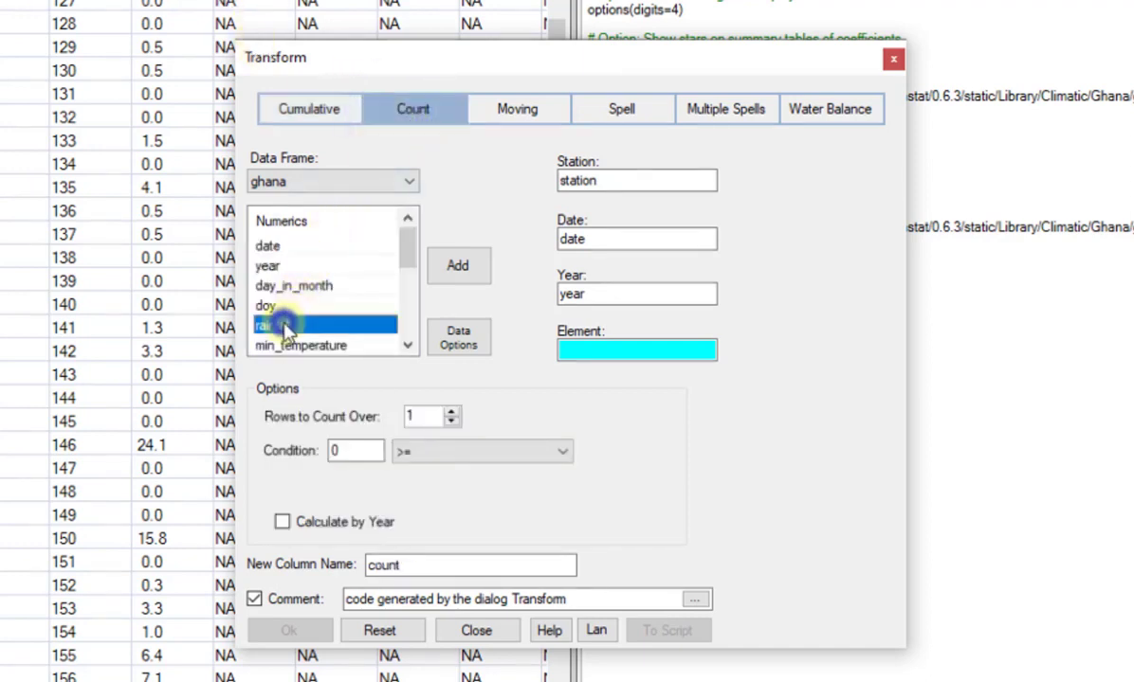
click(437, 277)
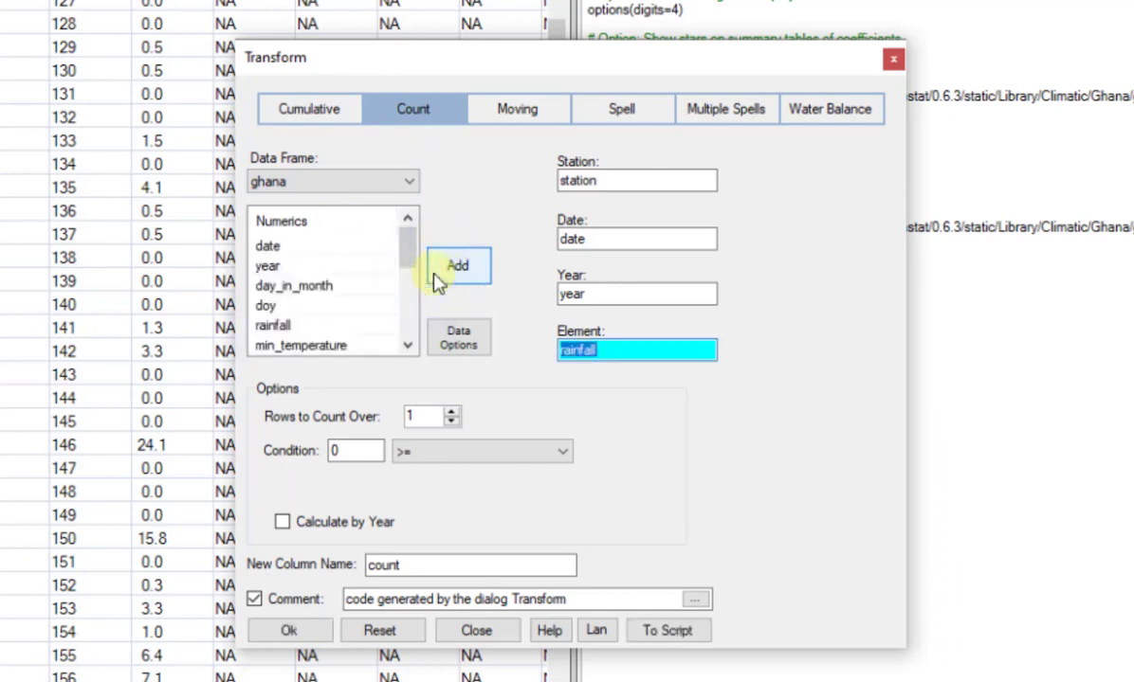
click(342, 450)
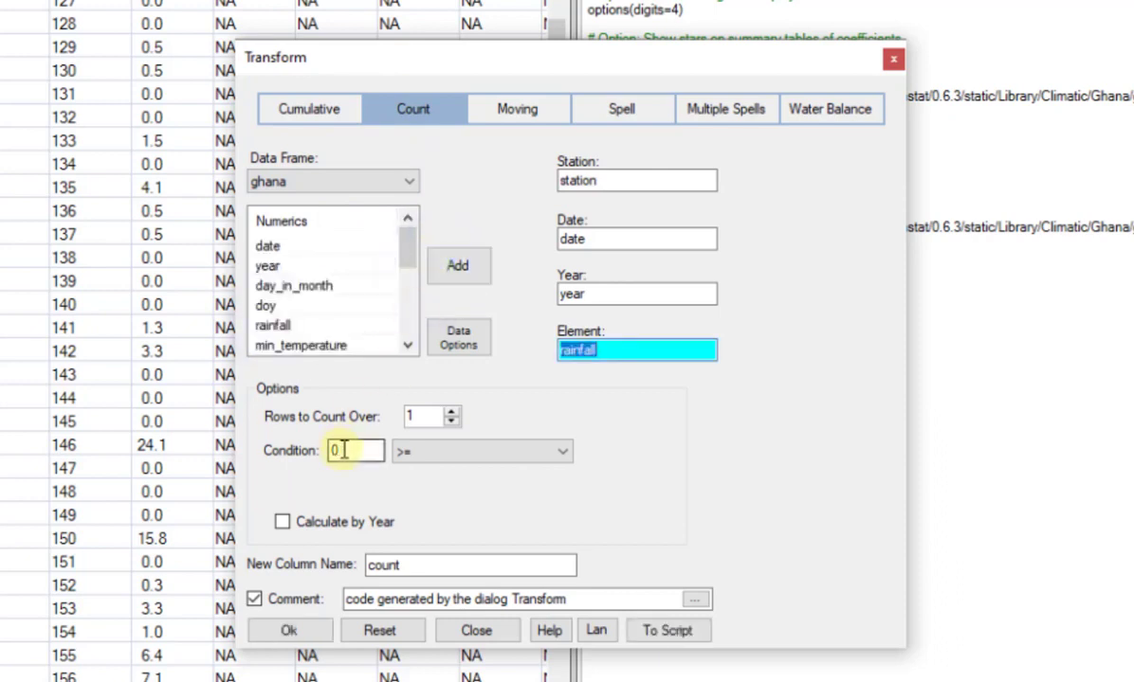
double_click(342, 450)
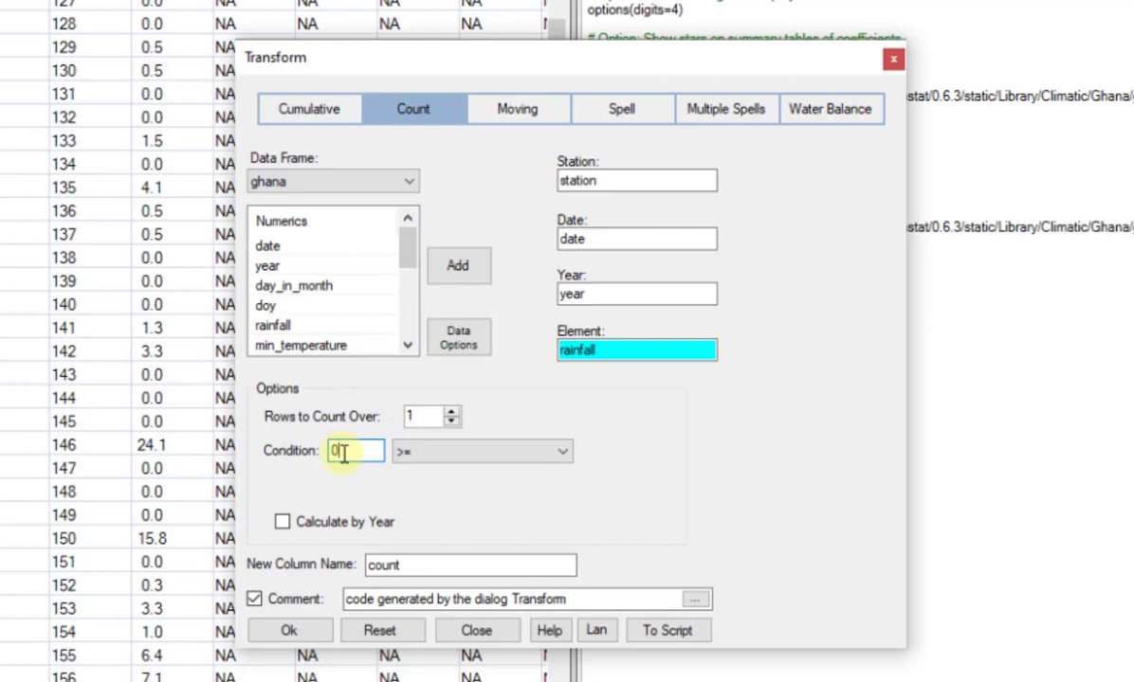
key(BackSpace)
text(0.8)
text(5)
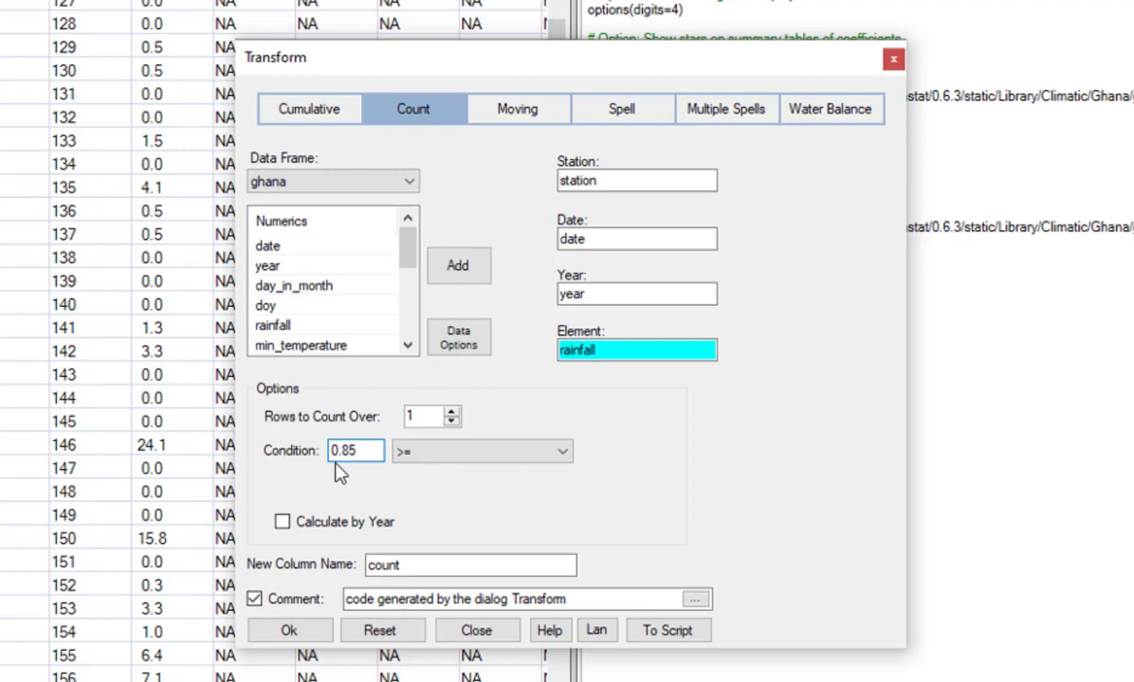
double_click(442, 564)
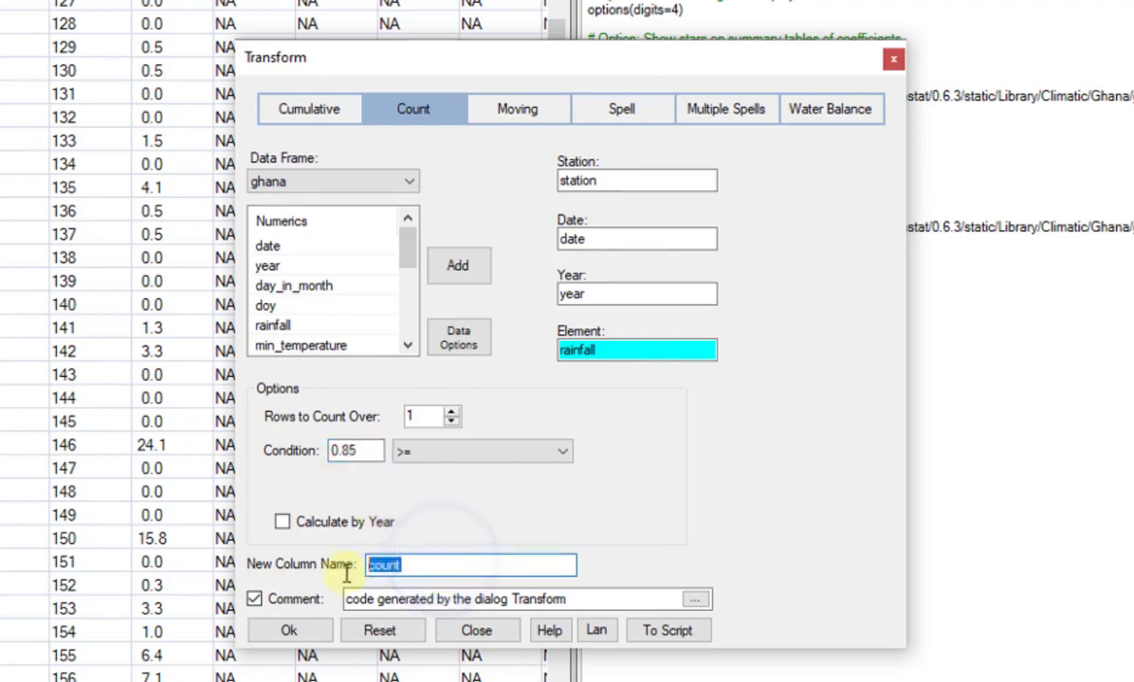
text(rainday)
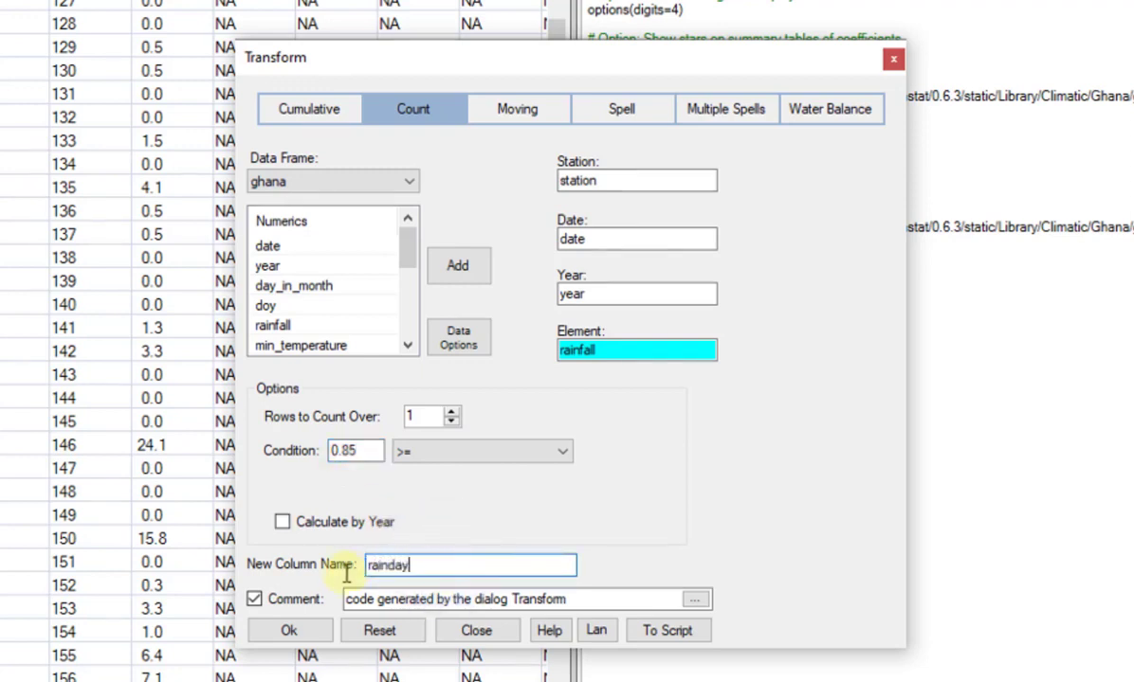
click(288, 631)
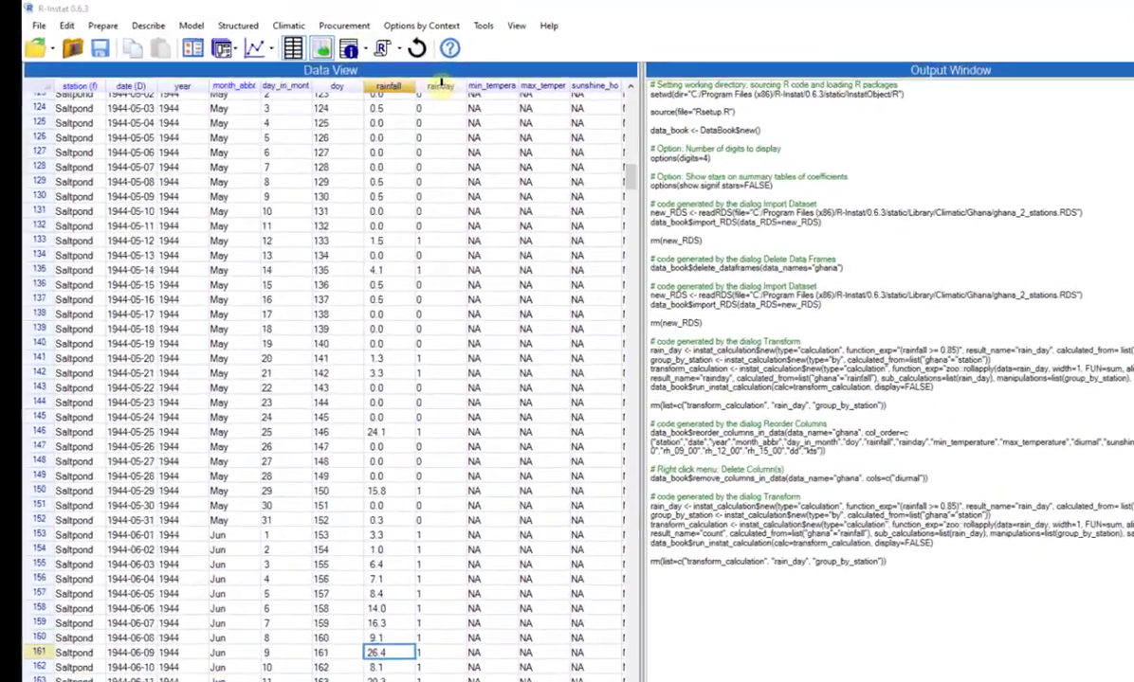
click(441, 86)
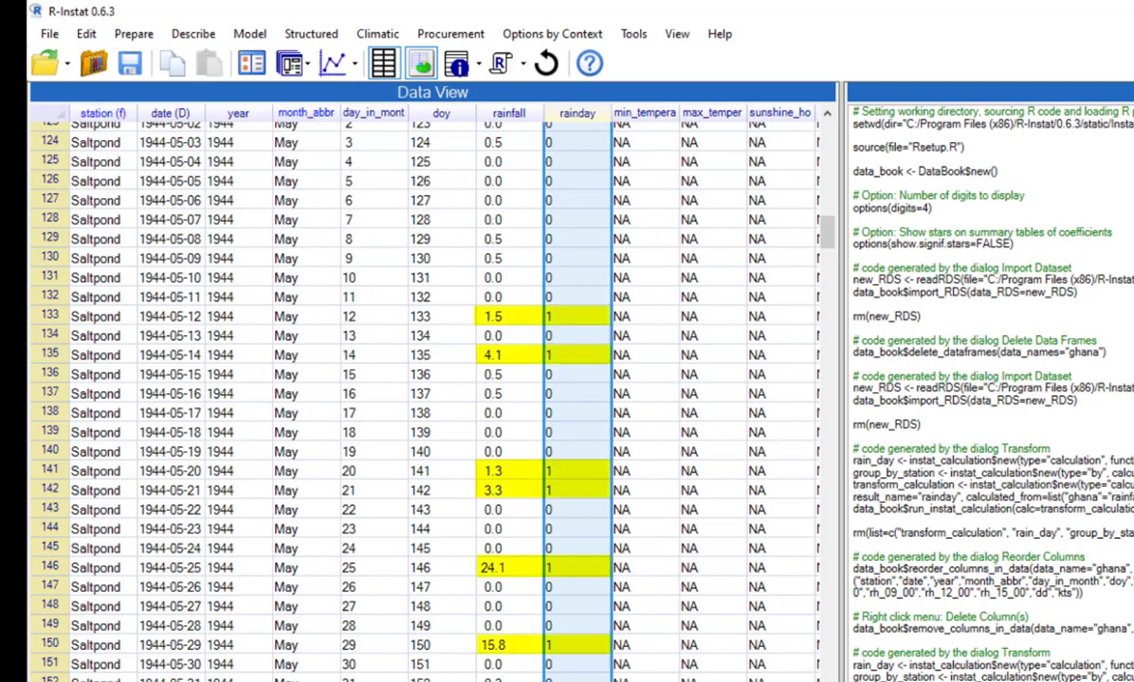
click(435, 408)
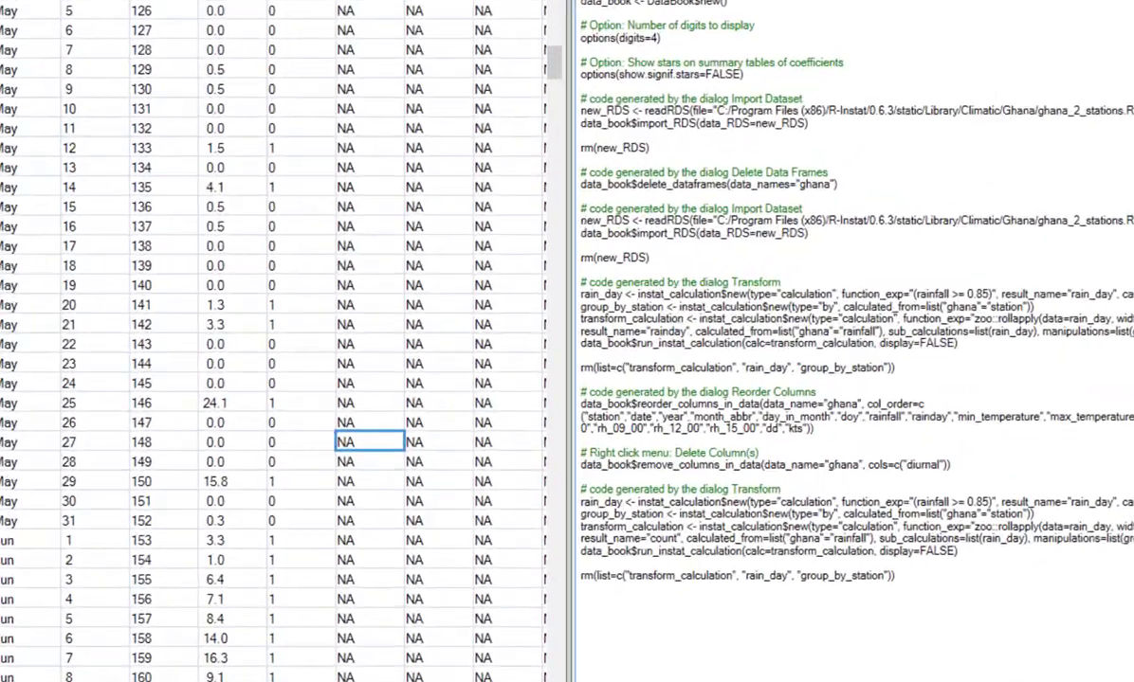
click(171, 43)
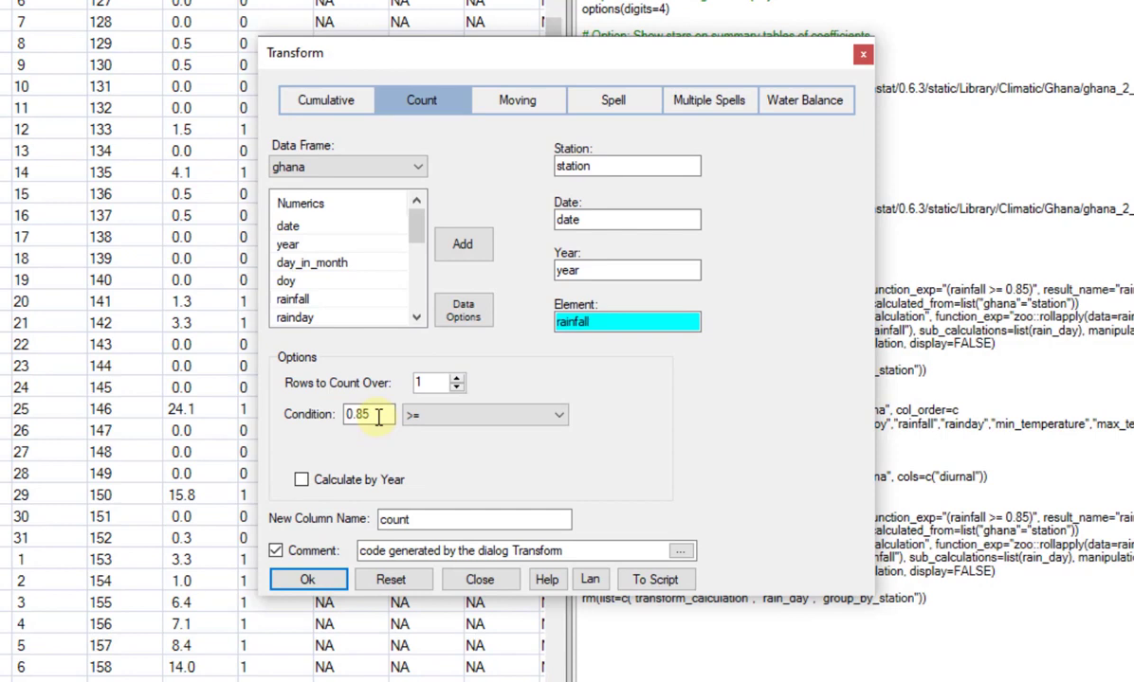
drag(374, 414, 318, 424)
text(9)
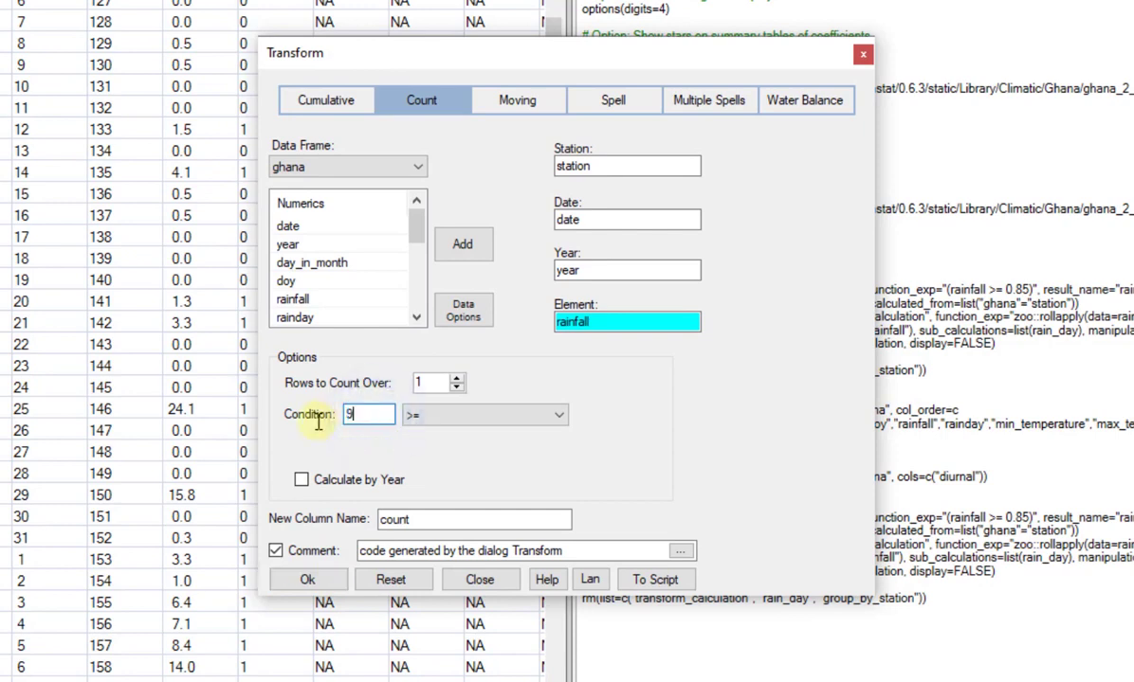
text(.95)
drag(431, 519, 377, 521)
text(r)
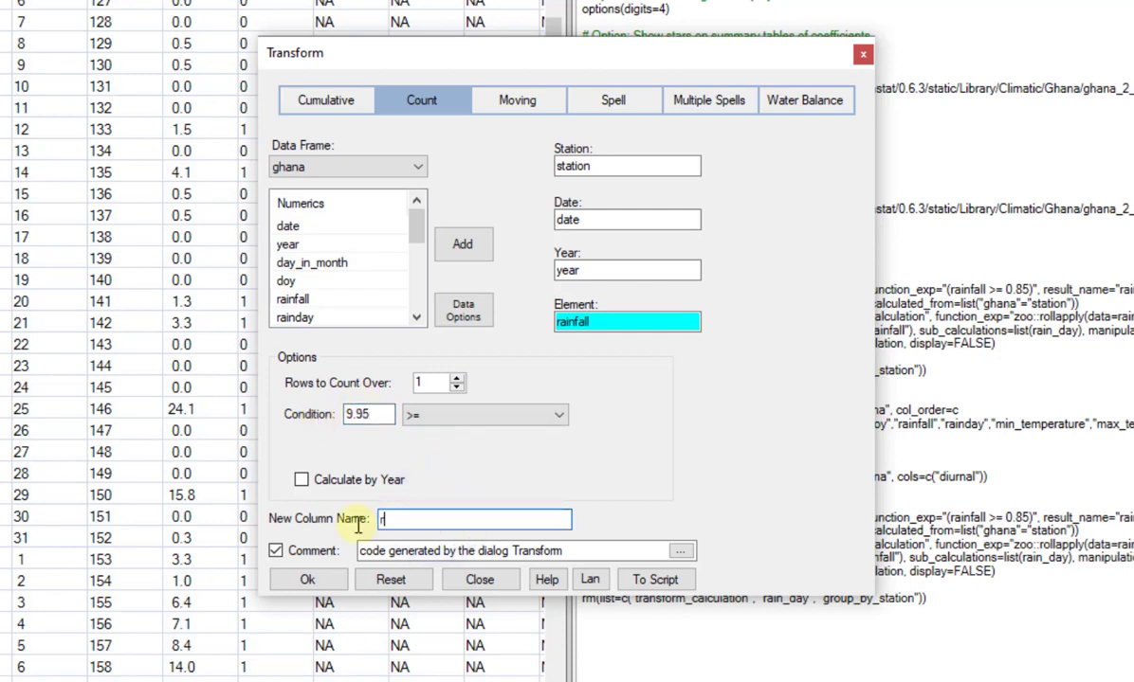
text(ainday1)
text(0)
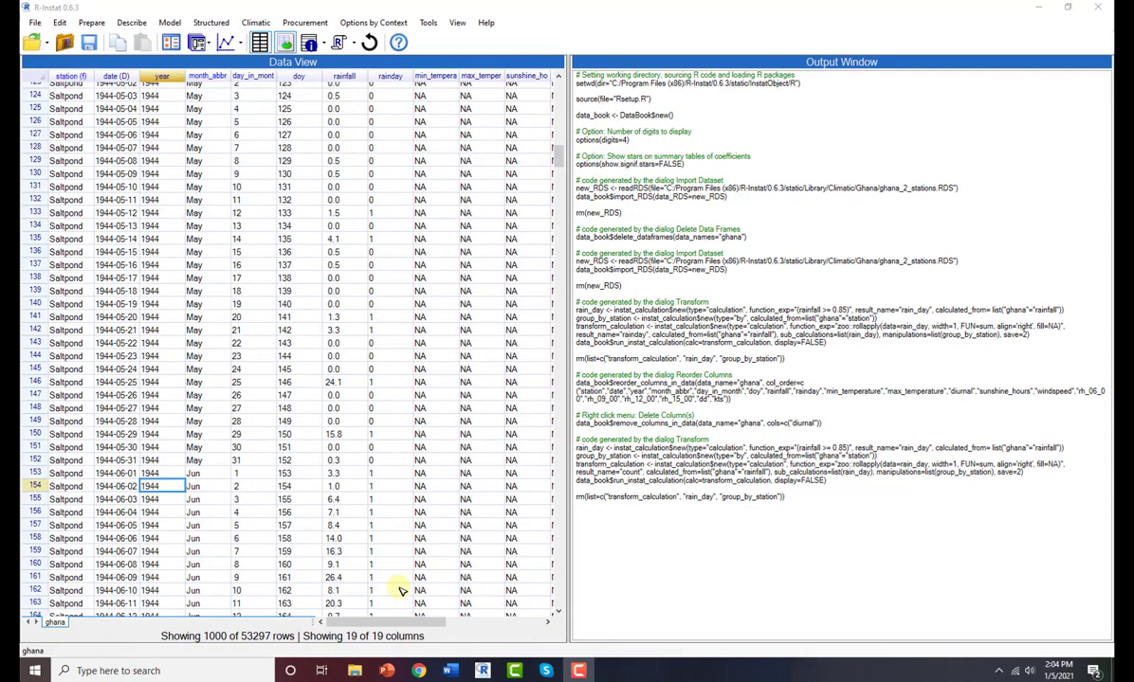
Create rain3day as a three-row moving sum of rainfall
click(169, 42)
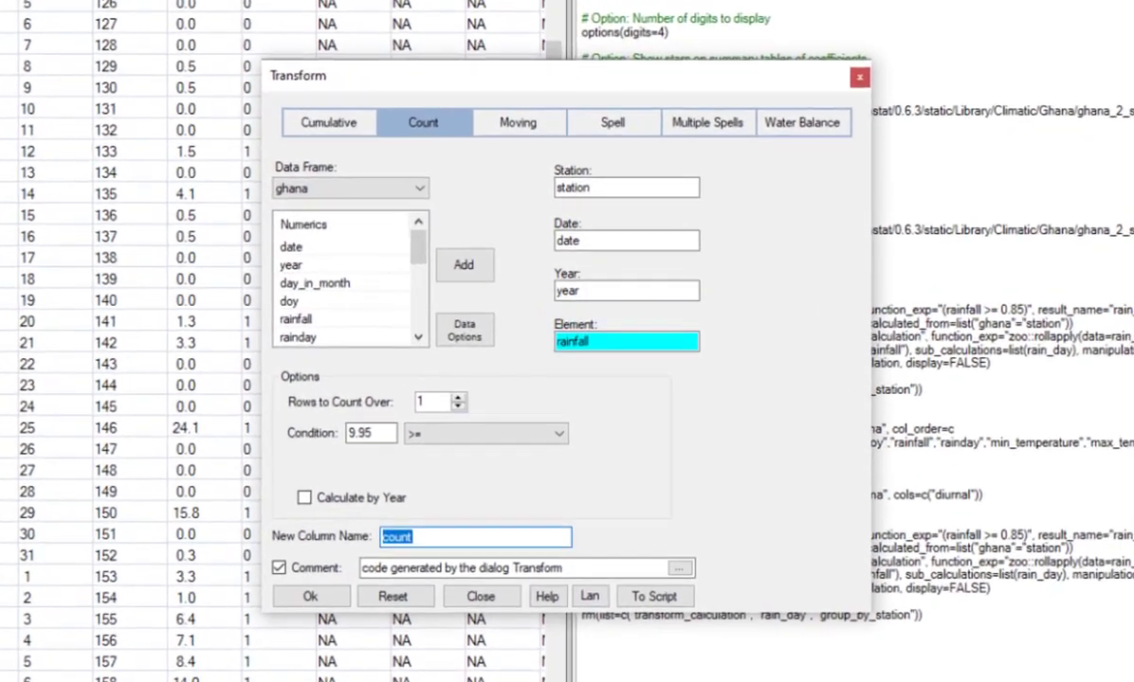
click(515, 124)
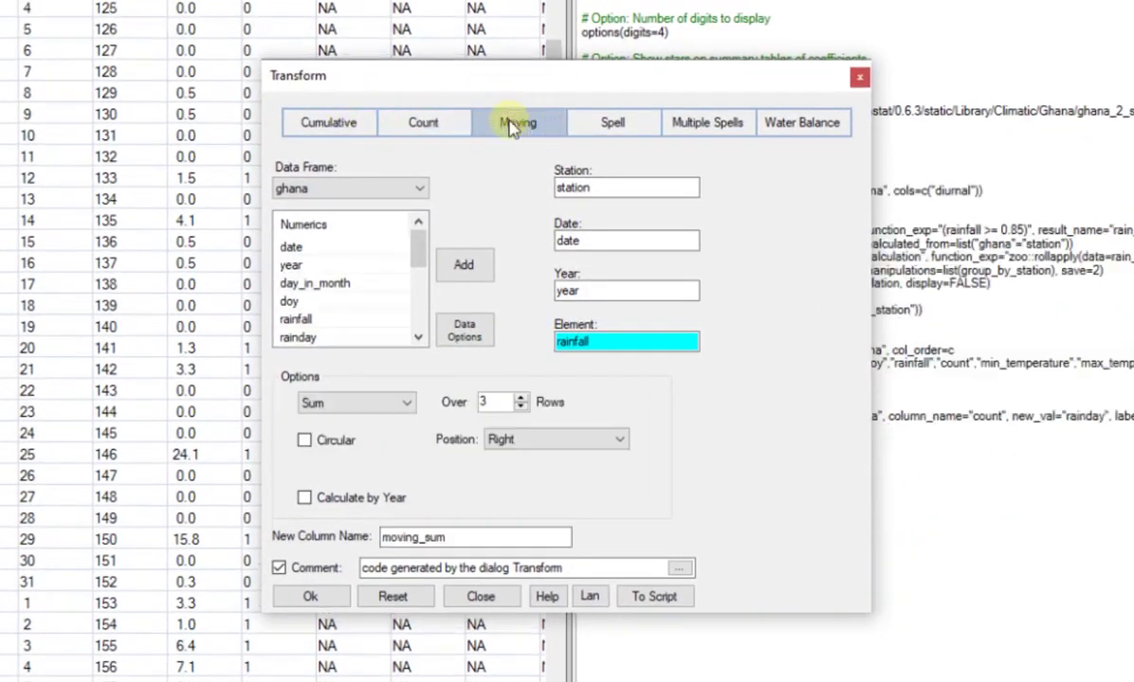
double_click(471, 536)
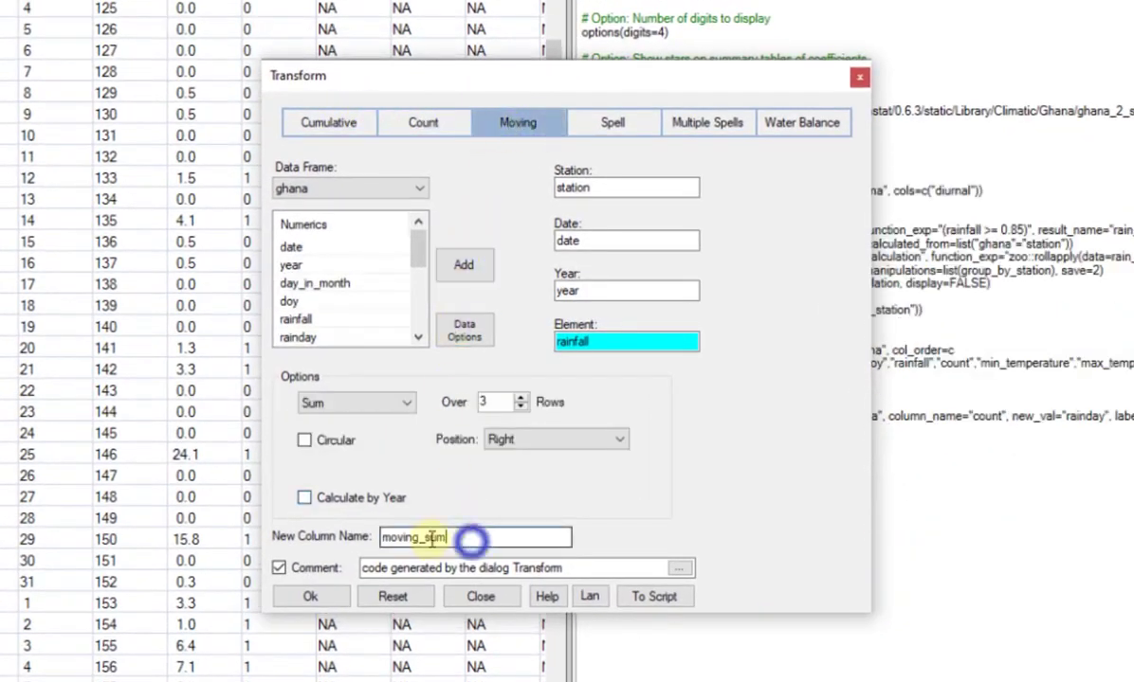
text(rain)
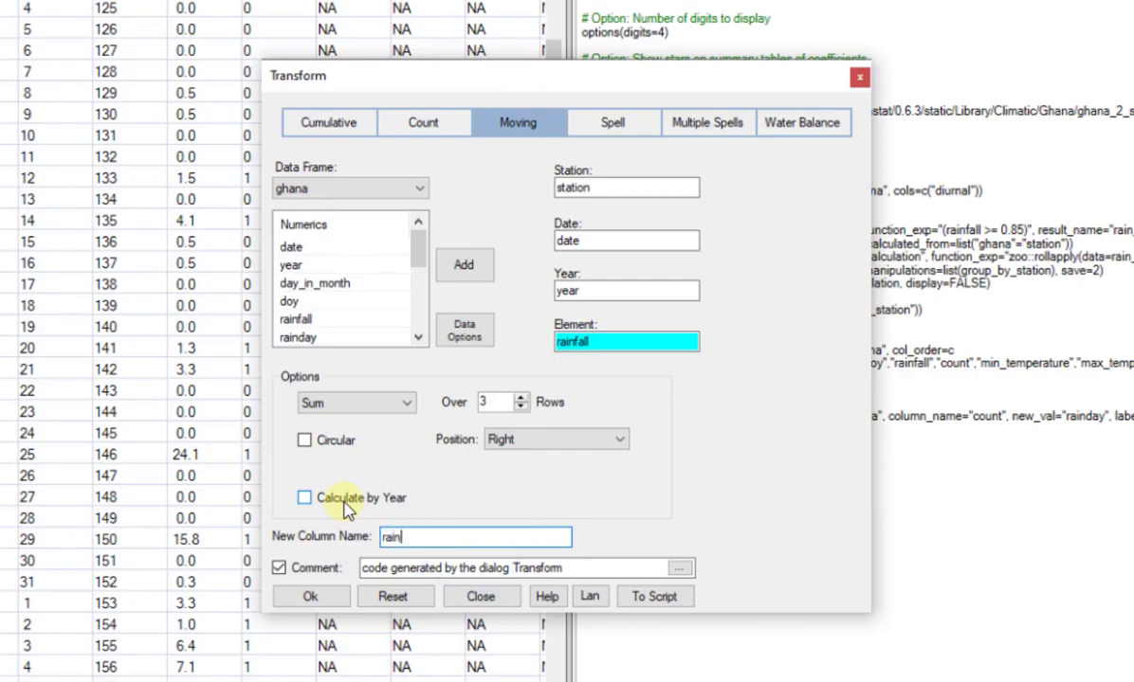
text(3day)
click(310, 596)
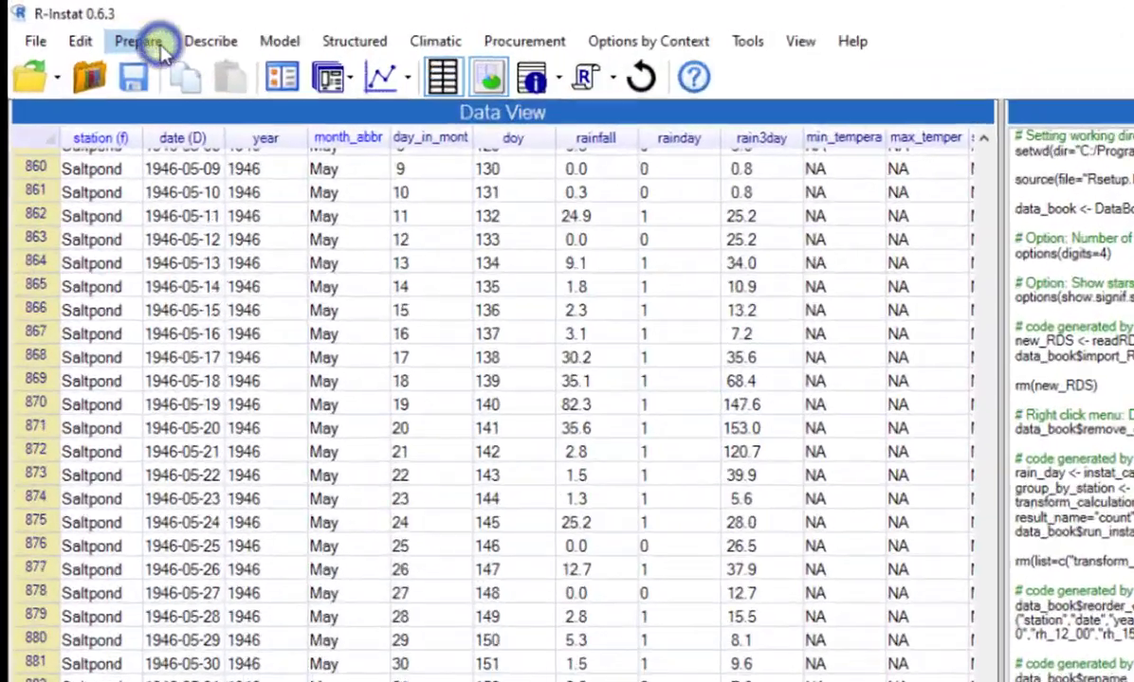
Calculate max_temperature - min_temperature and save the result as diurnal
click(101, 24)
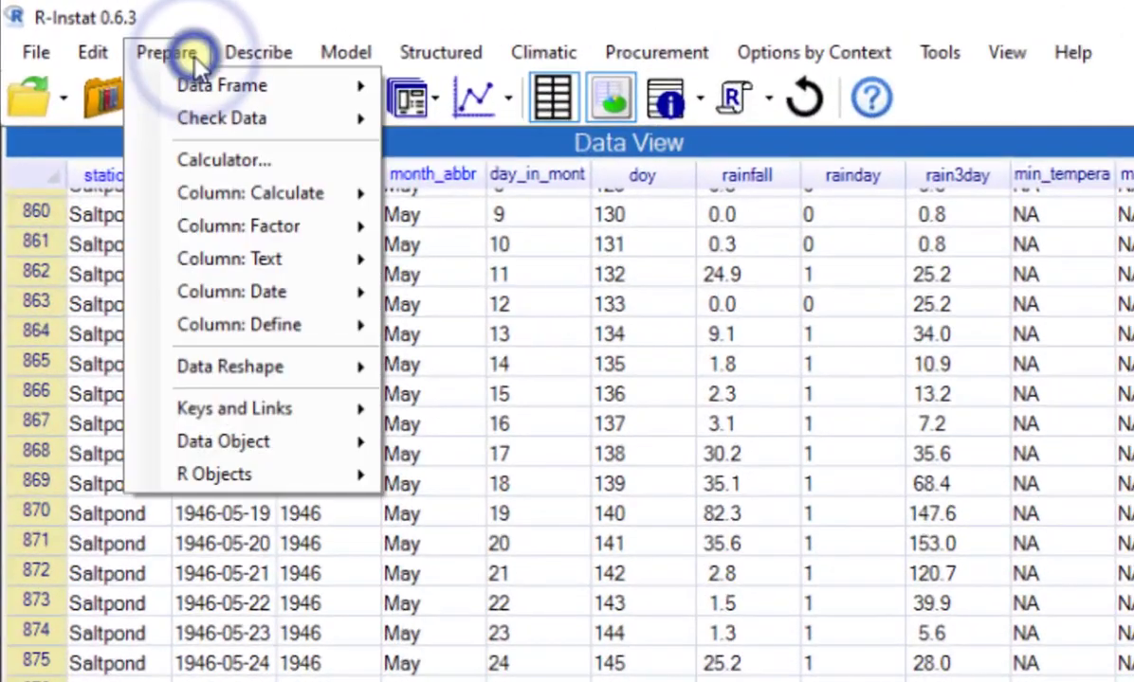
click(223, 160)
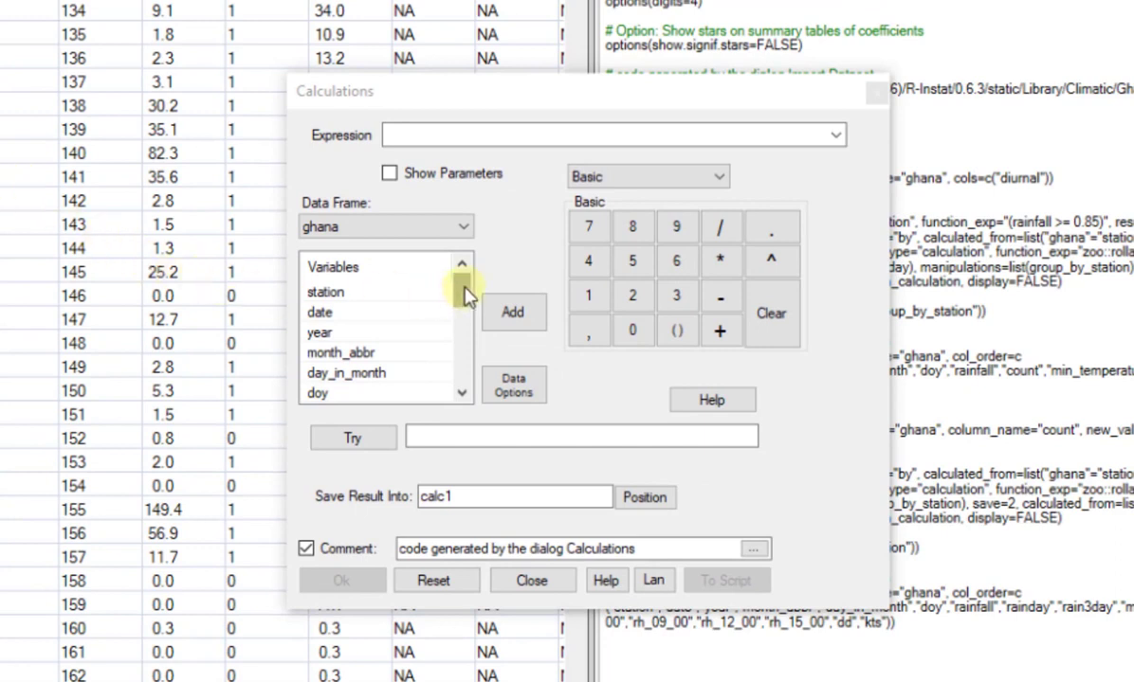
drag(464, 297, 441, 325)
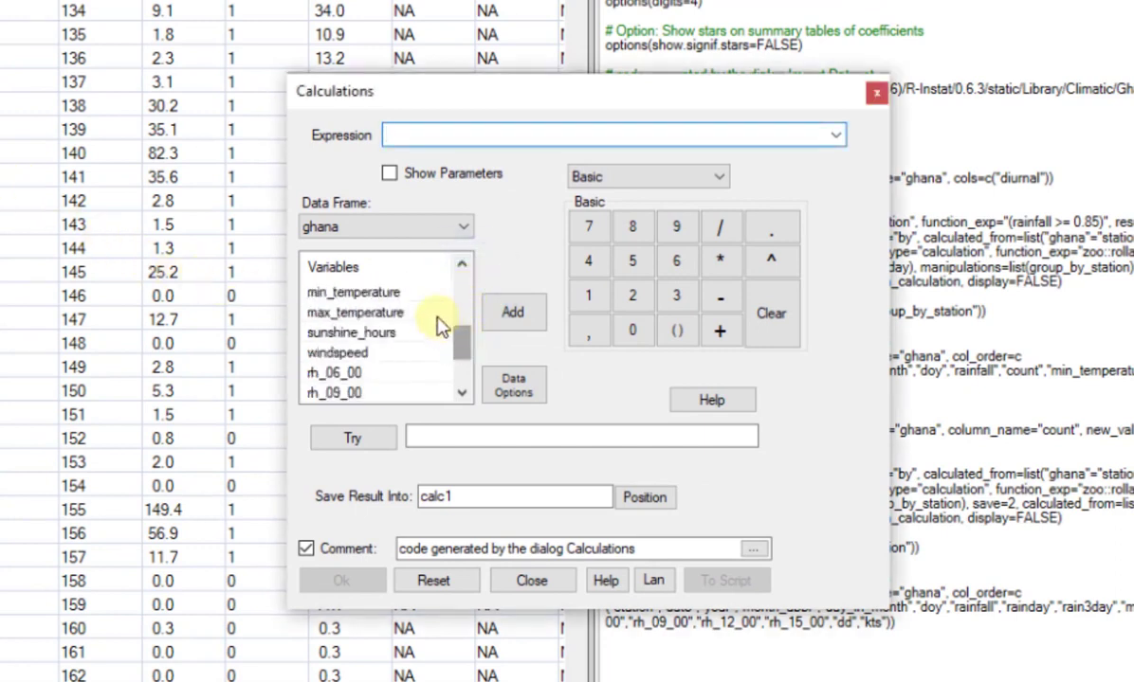
click(408, 312)
click(511, 312)
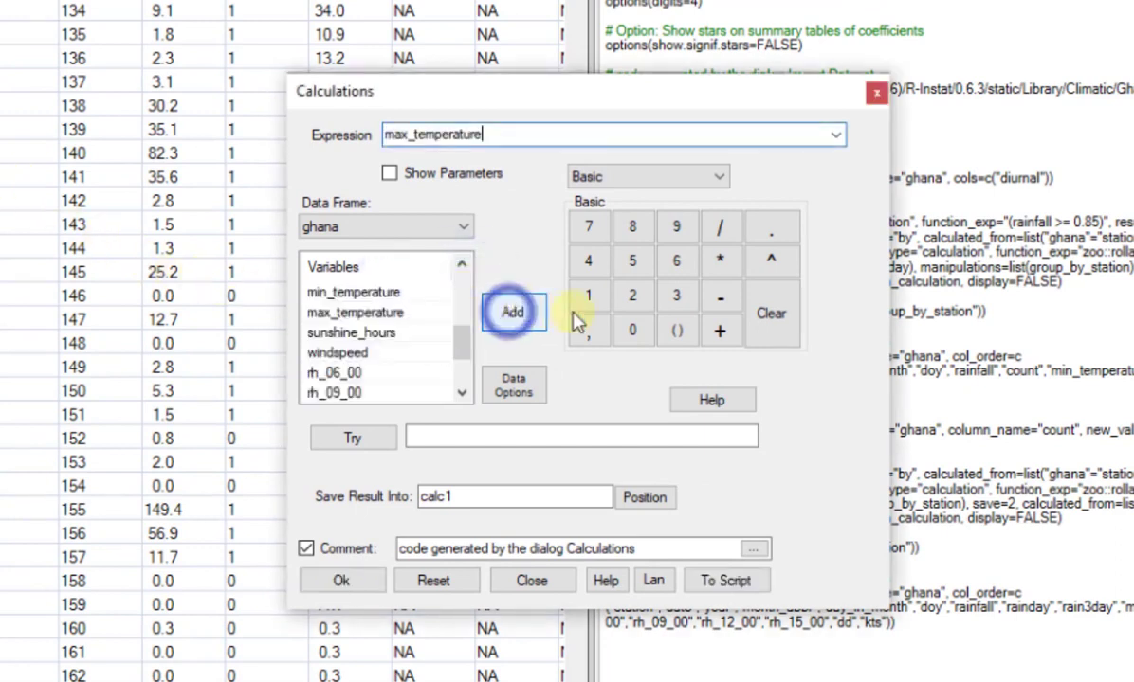
click(720, 299)
click(384, 292)
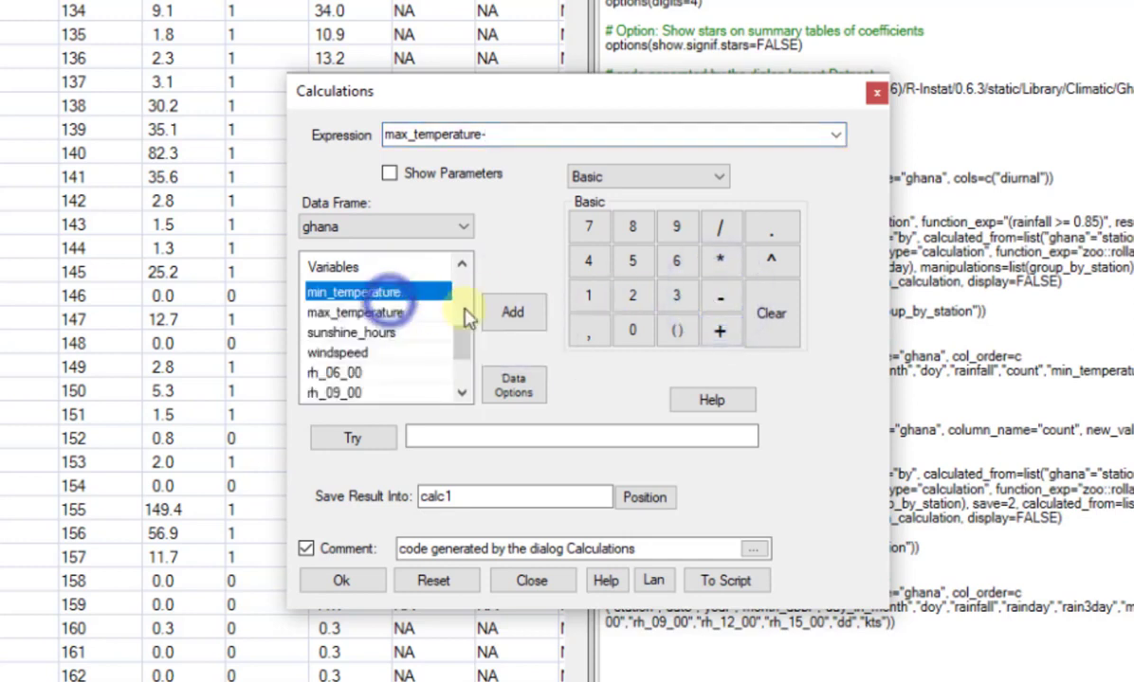
click(512, 311)
drag(489, 497, 368, 500)
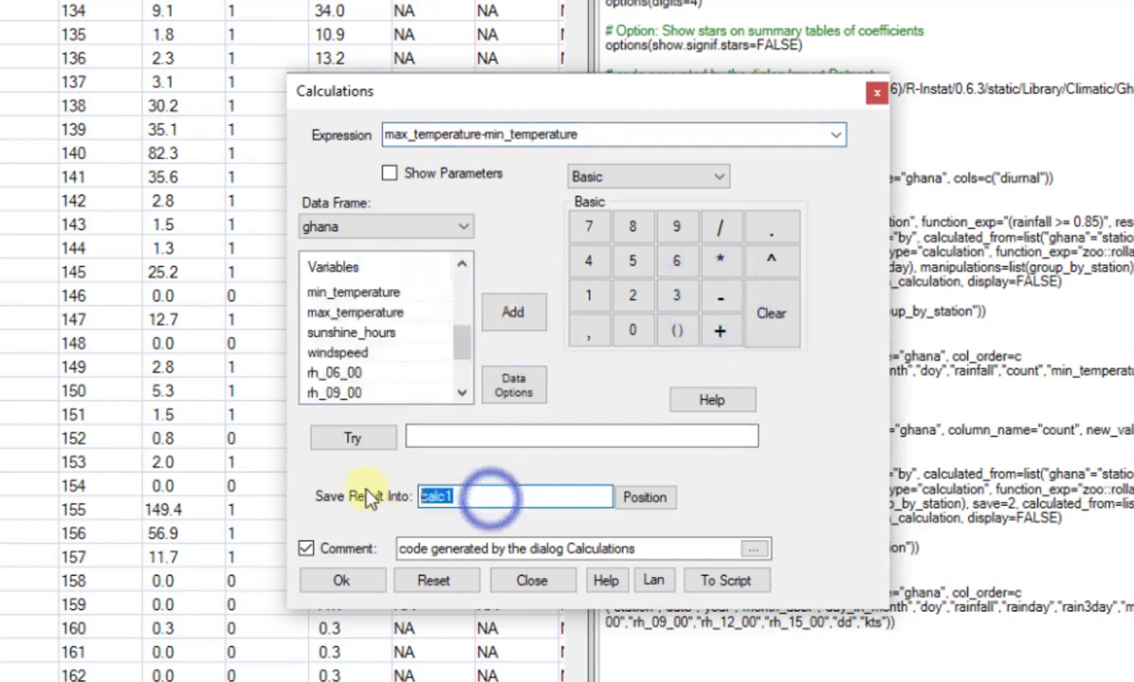
text(diu)
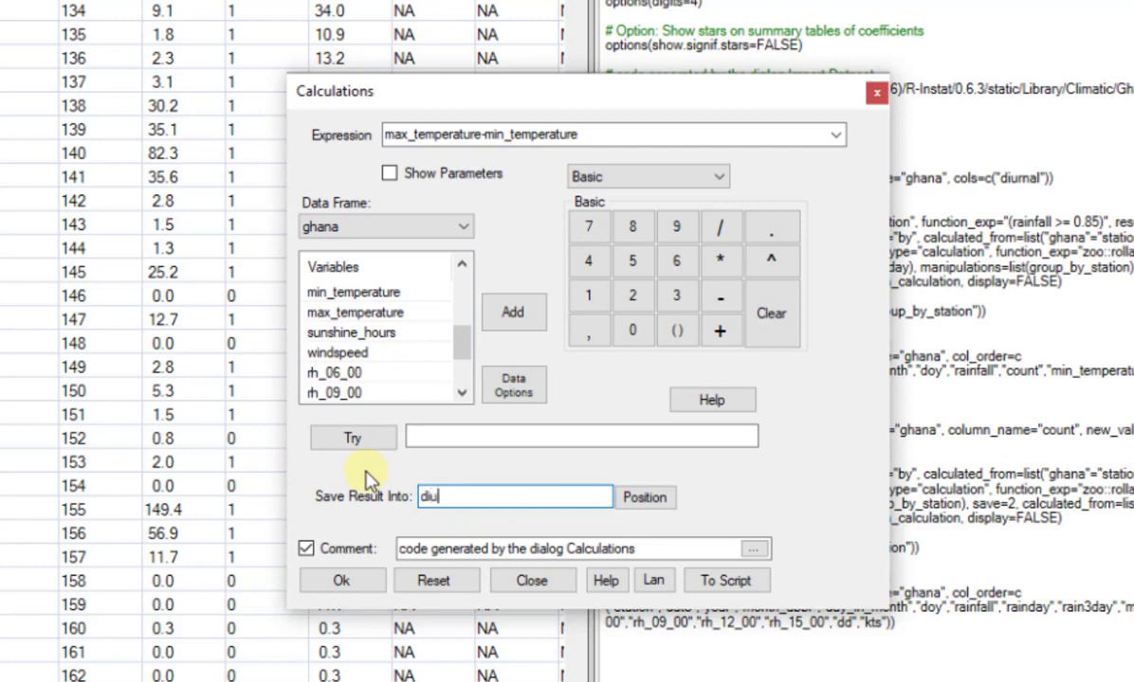
text(rnal)
click(347, 582)
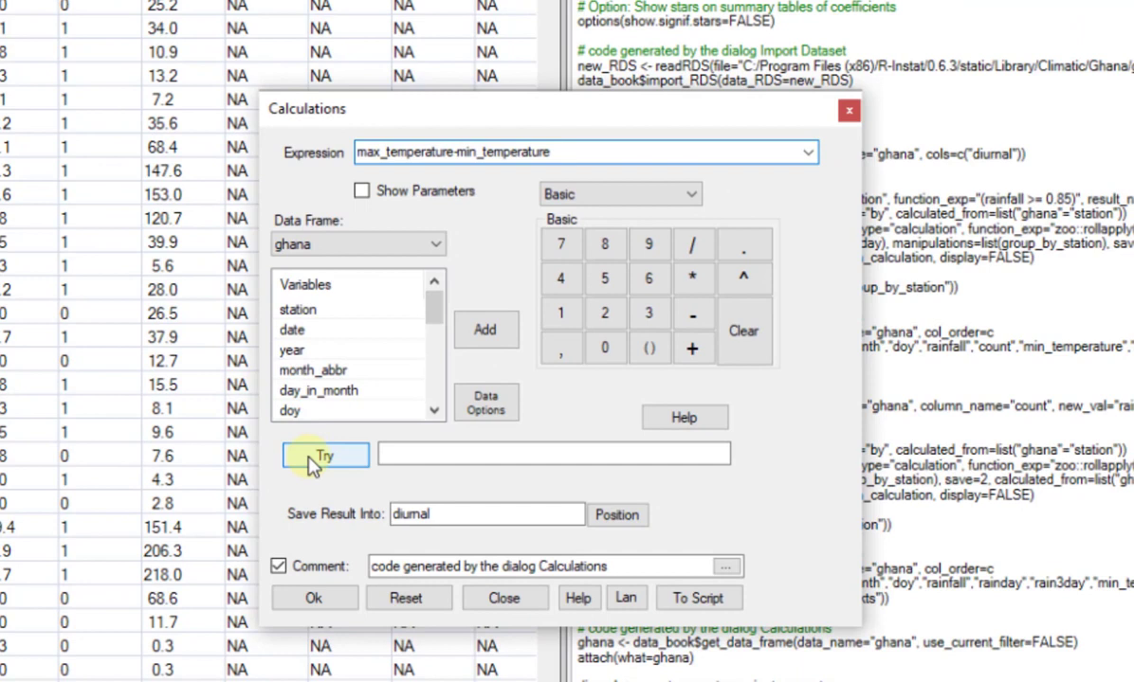
Replace the expression with 'dangerous', test it, and show the object-not-found error
click(309, 457)
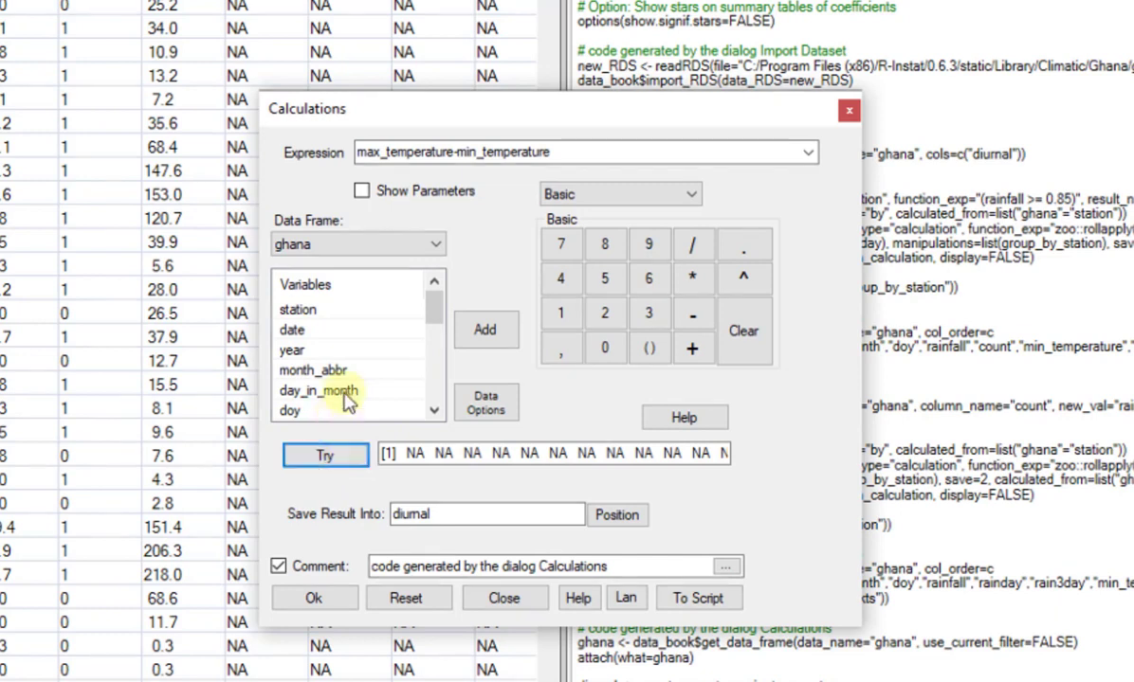
click(566, 153)
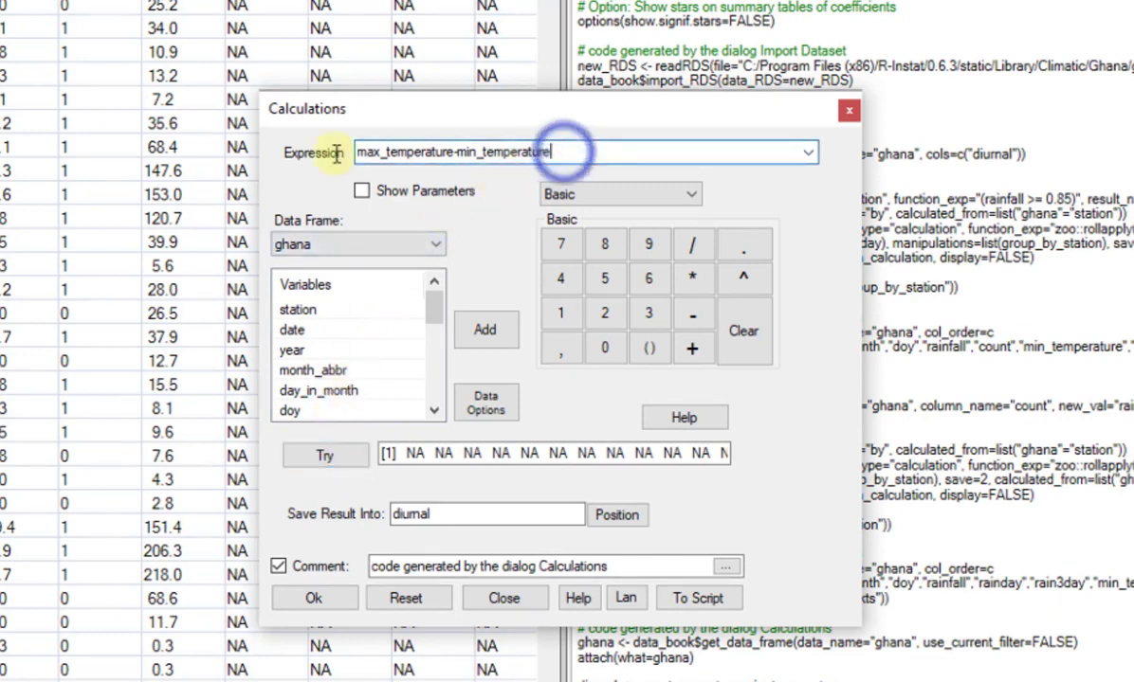
drag(356, 151, 575, 152)
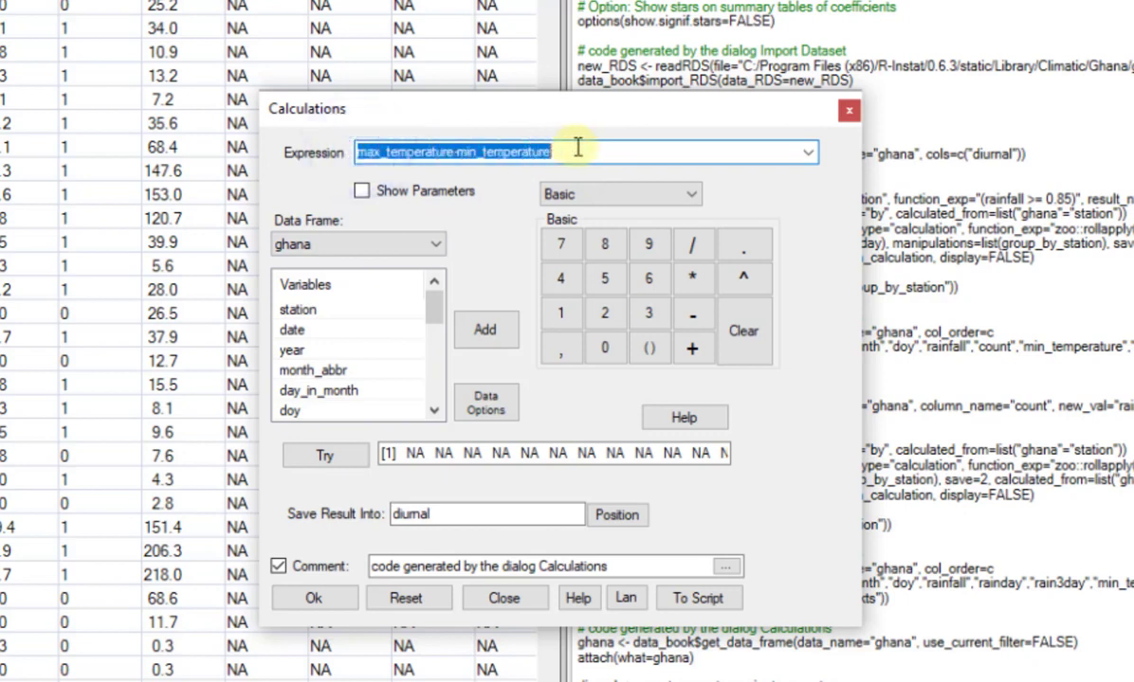
text(danger)
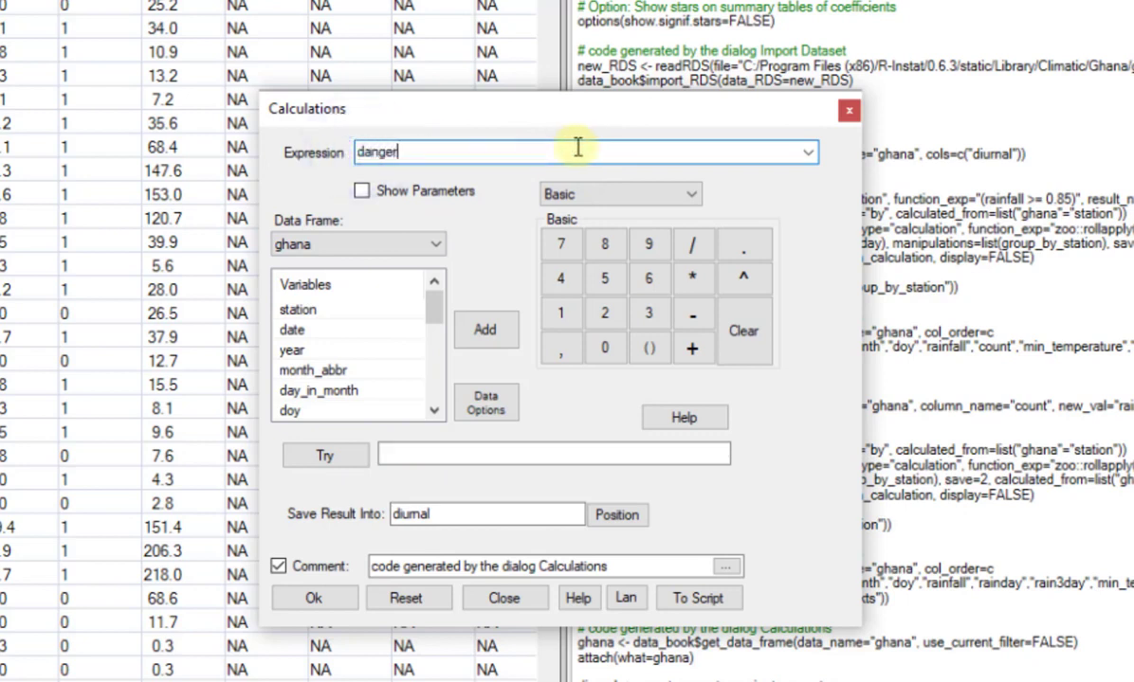
text(ous)
click(325, 456)
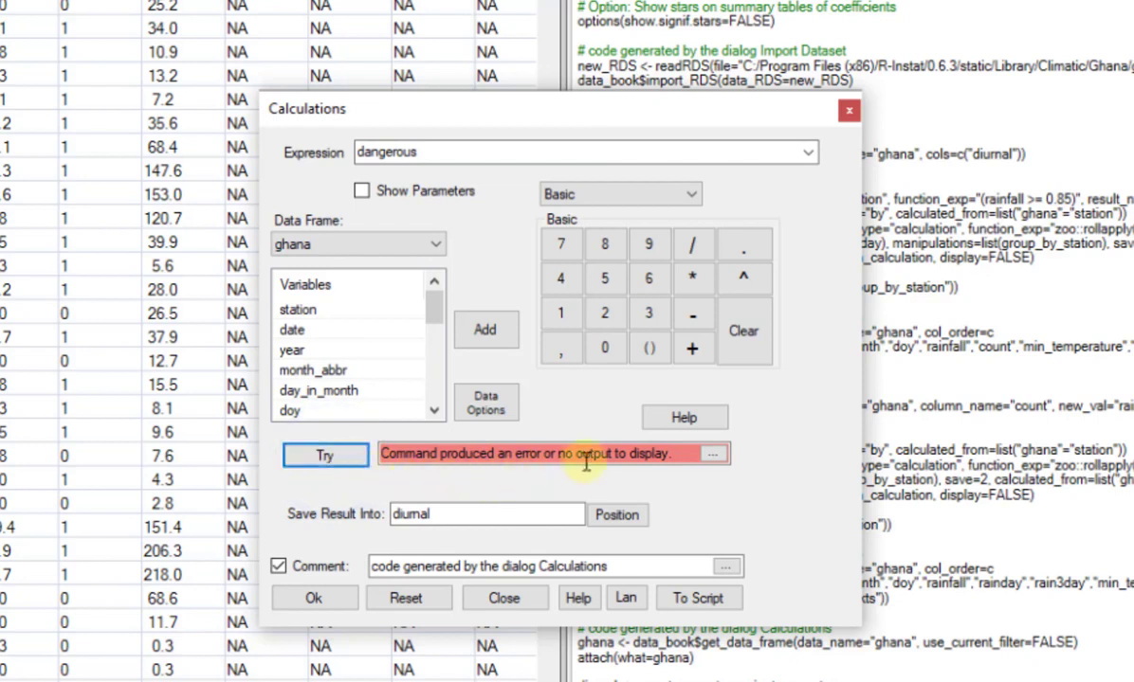
click(712, 454)
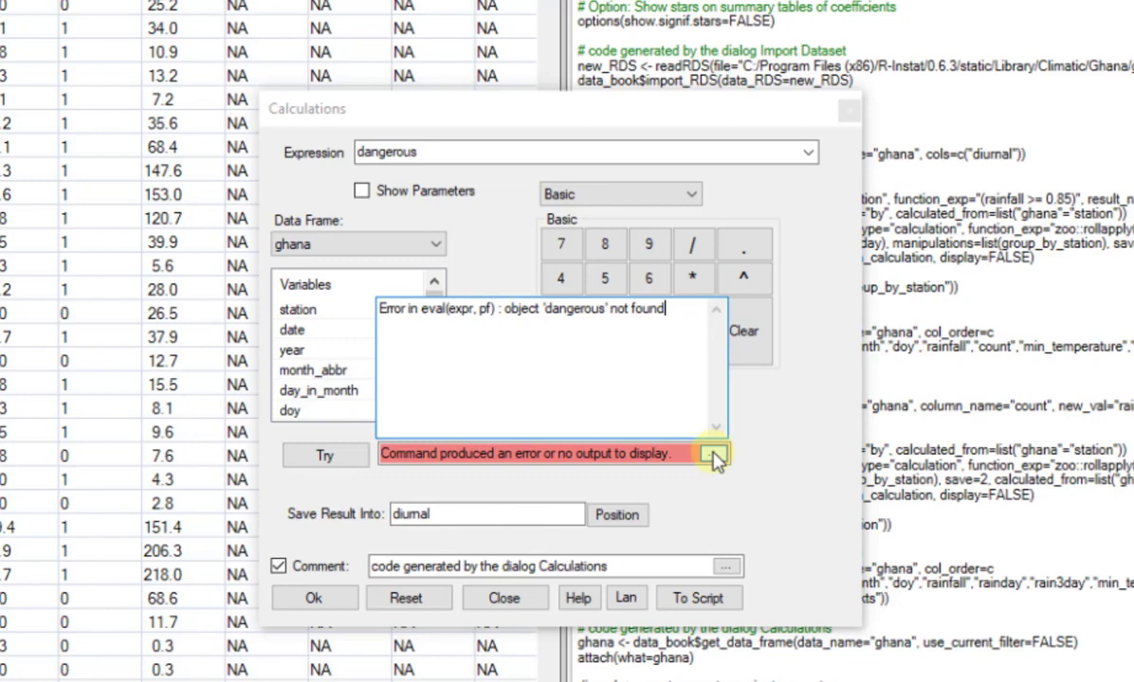
Build (min_temperature+max_temperature)/2 as the mean temperature and preview it
click(713, 457)
click(747, 343)
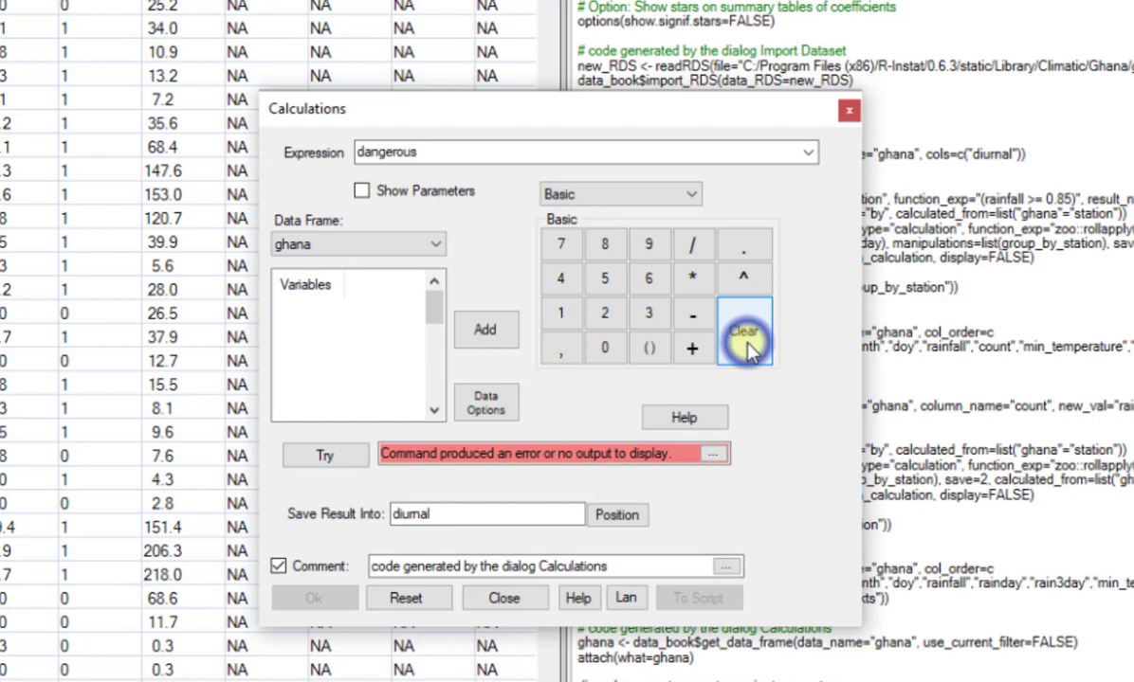
click(650, 348)
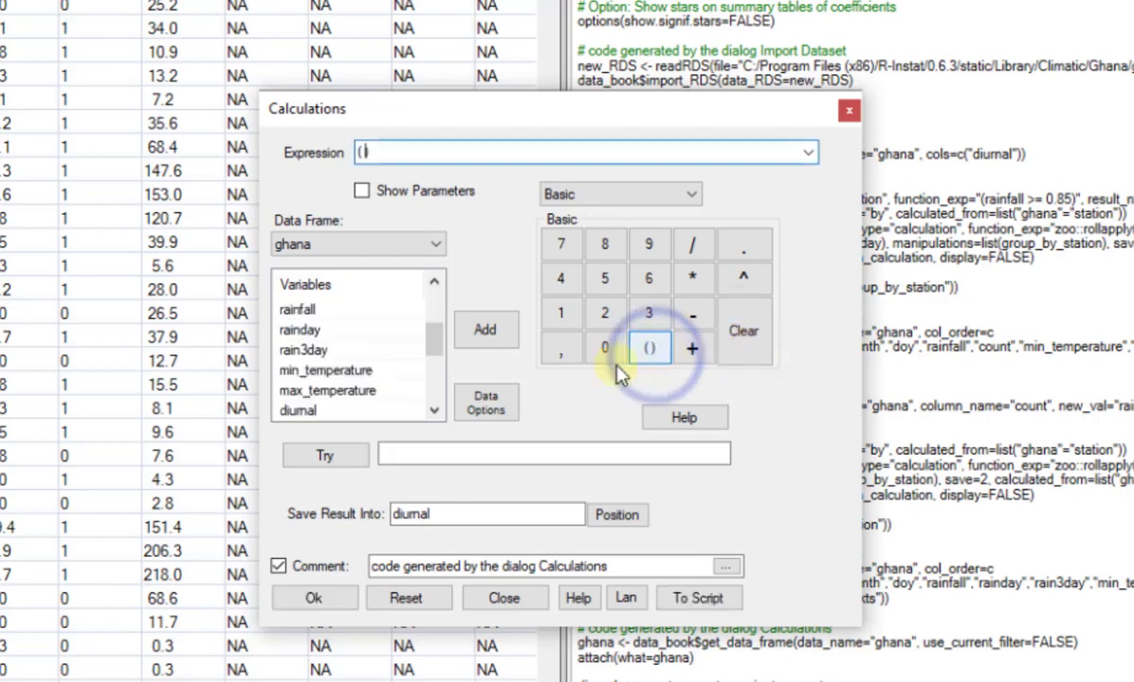
click(313, 370)
click(483, 330)
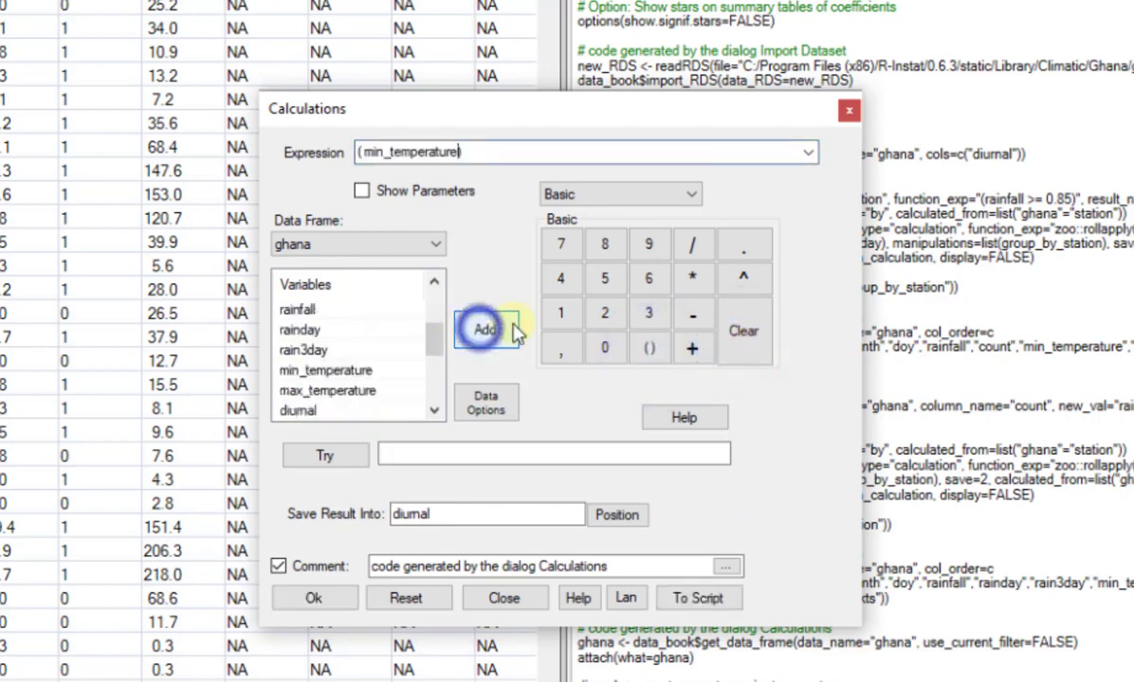
click(691, 348)
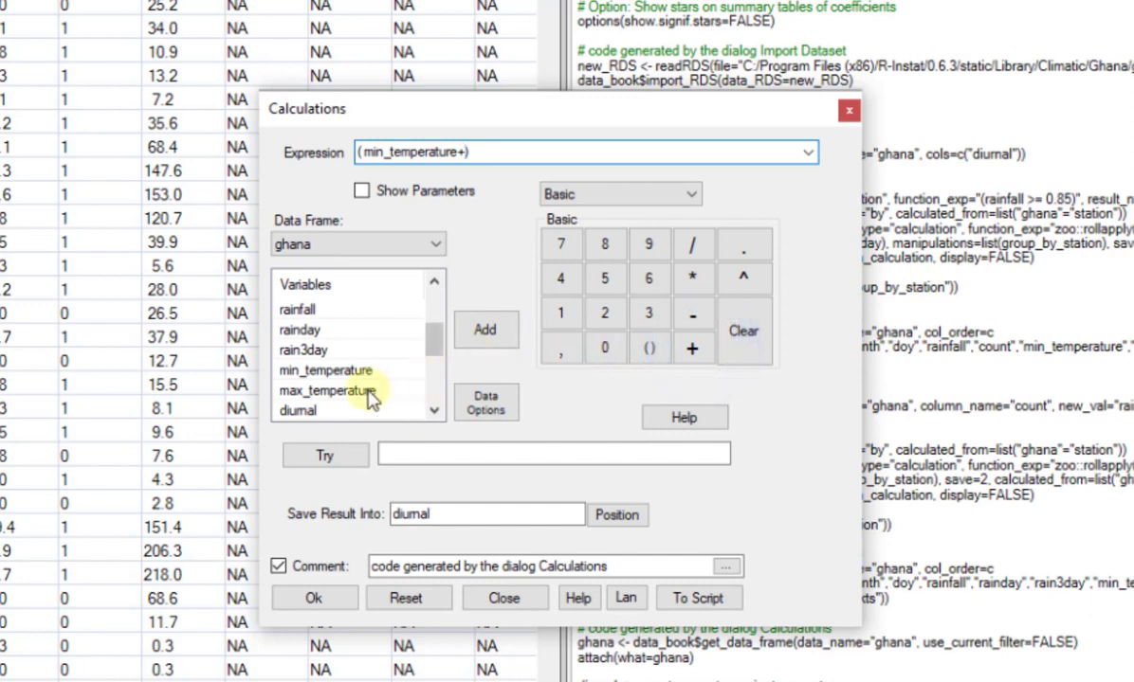
click(370, 394)
click(477, 351)
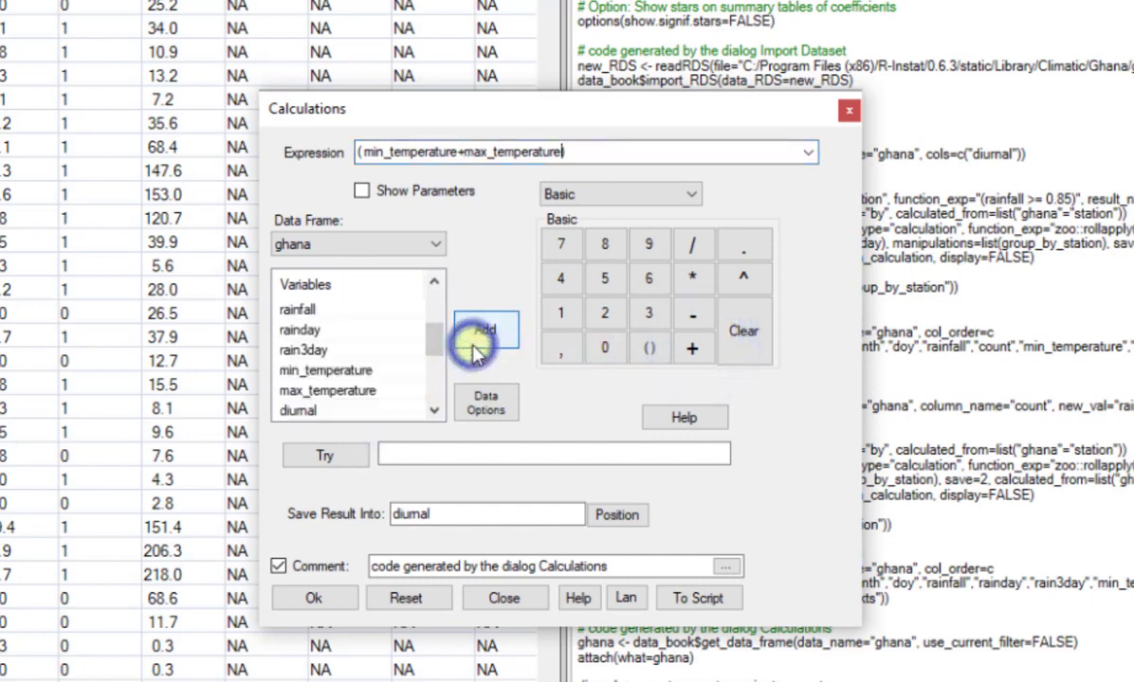
text())
click(591, 157)
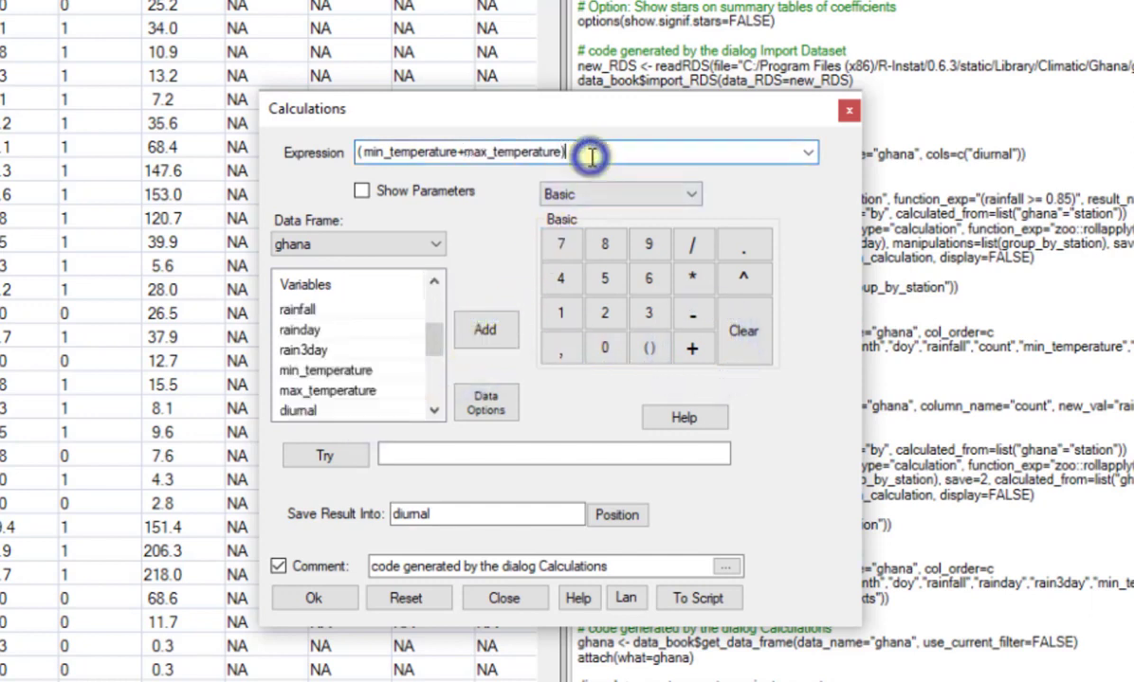
click(690, 243)
click(608, 323)
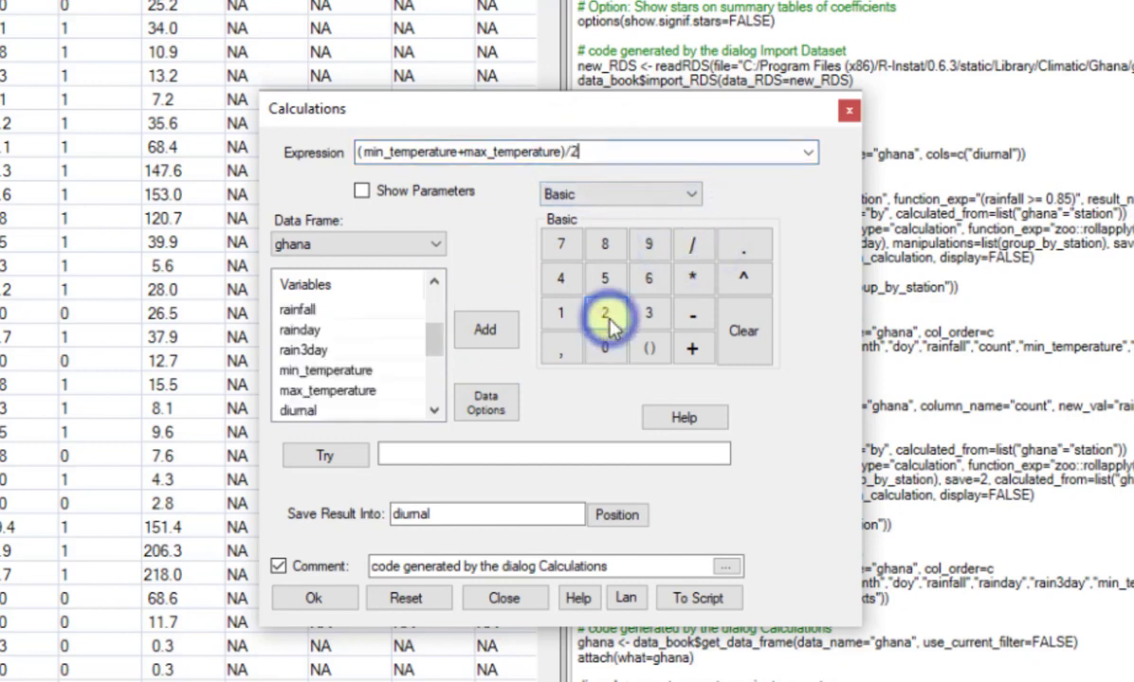
click(339, 460)
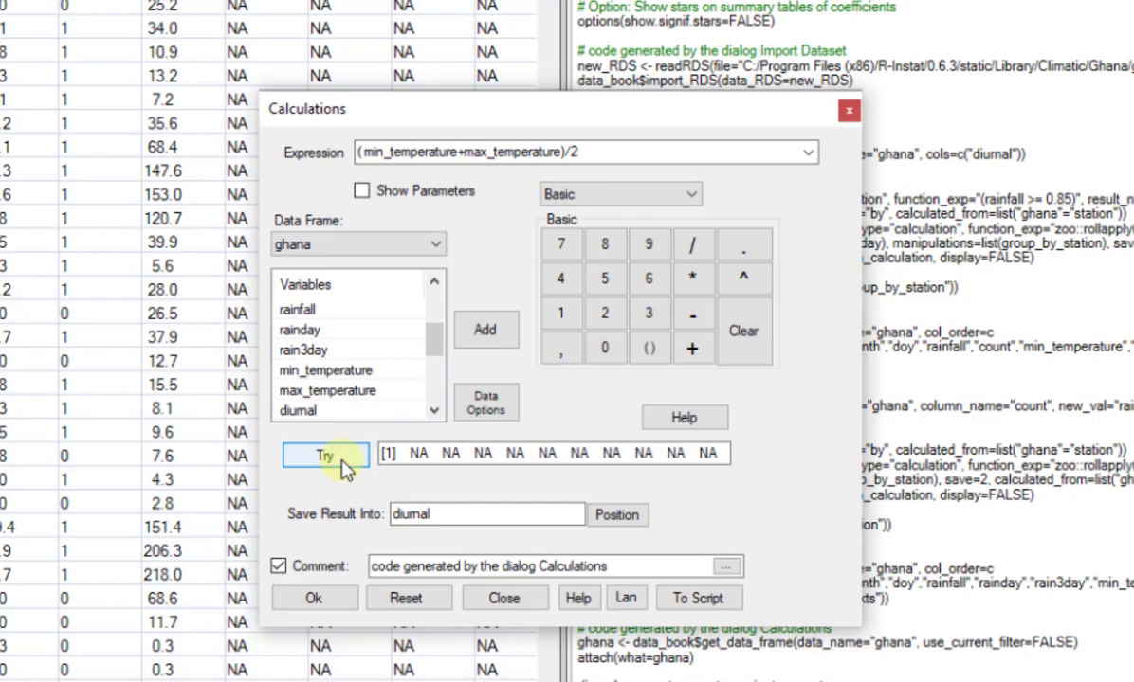
Add a stray bracket, retest, and show the unexpected ')' error
click(641, 157)
click(649, 349)
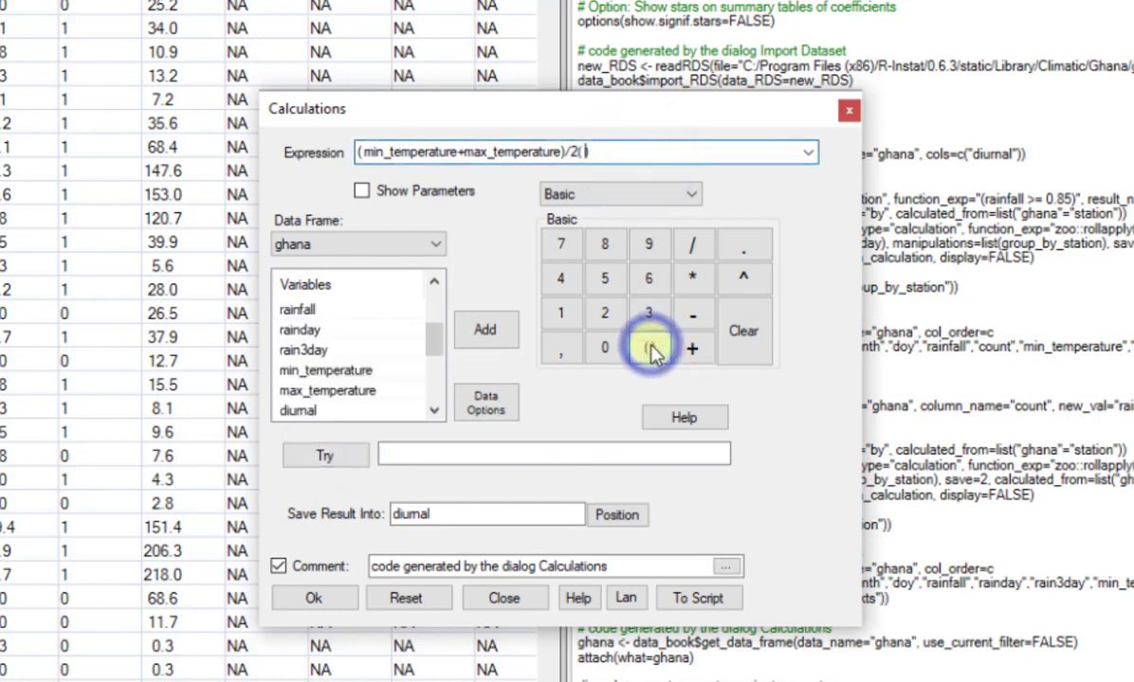
key(BackSpace)
click(325, 453)
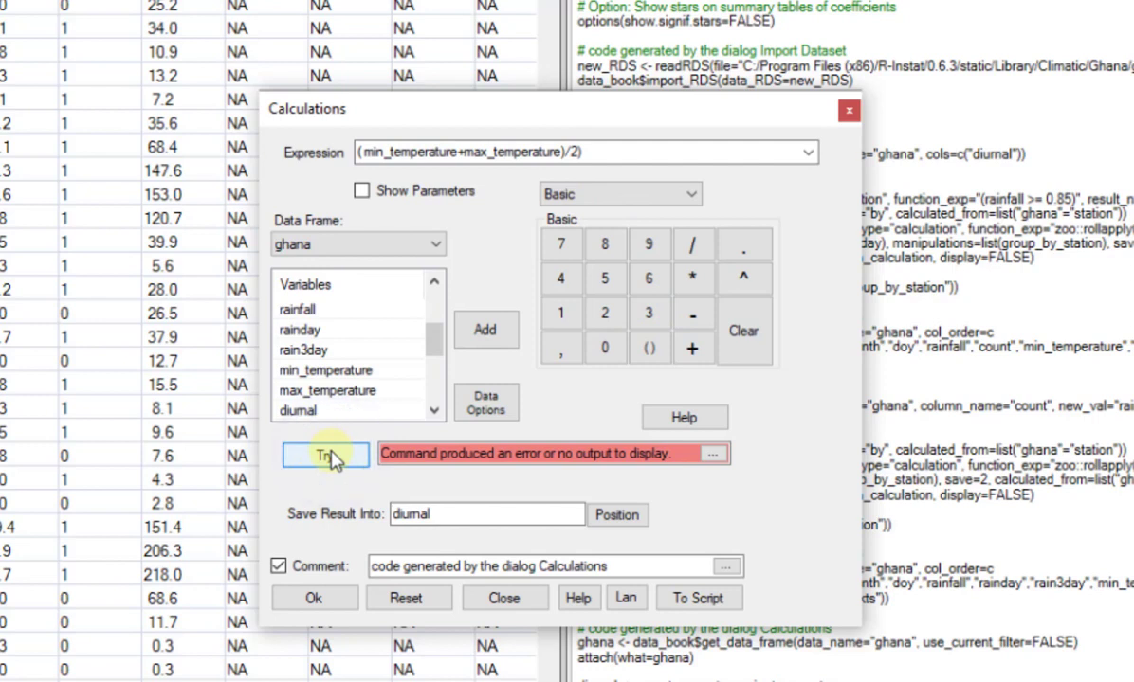
click(712, 454)
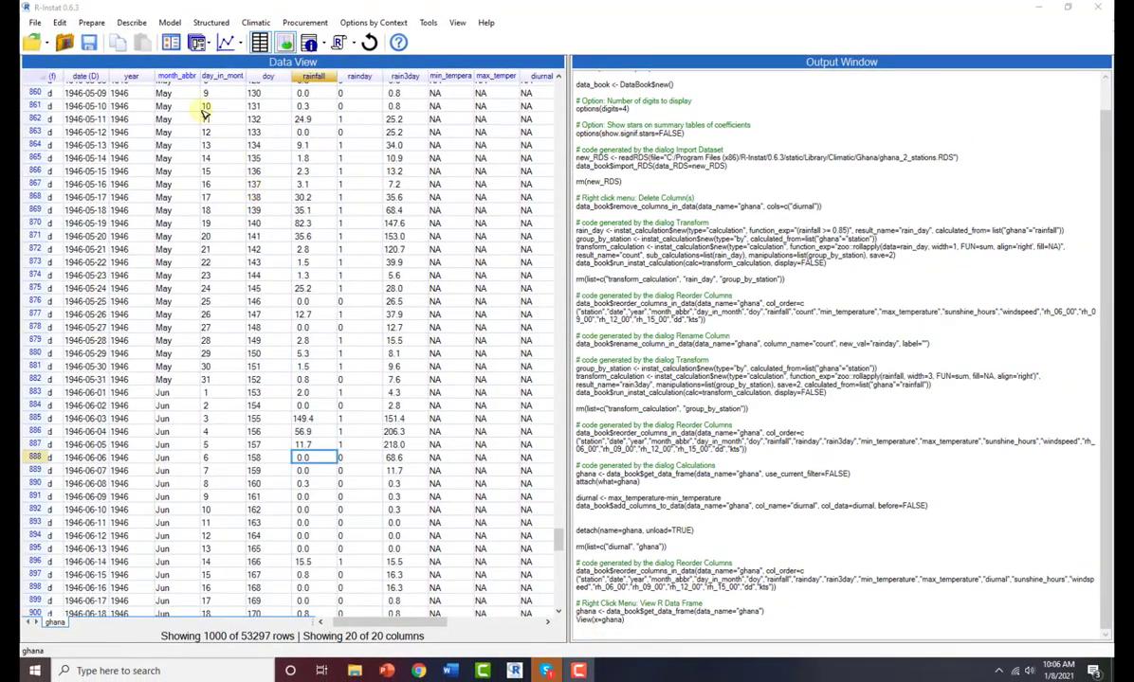
Begin a pmax(0, ( ) expression using the Transform function list
click(170, 43)
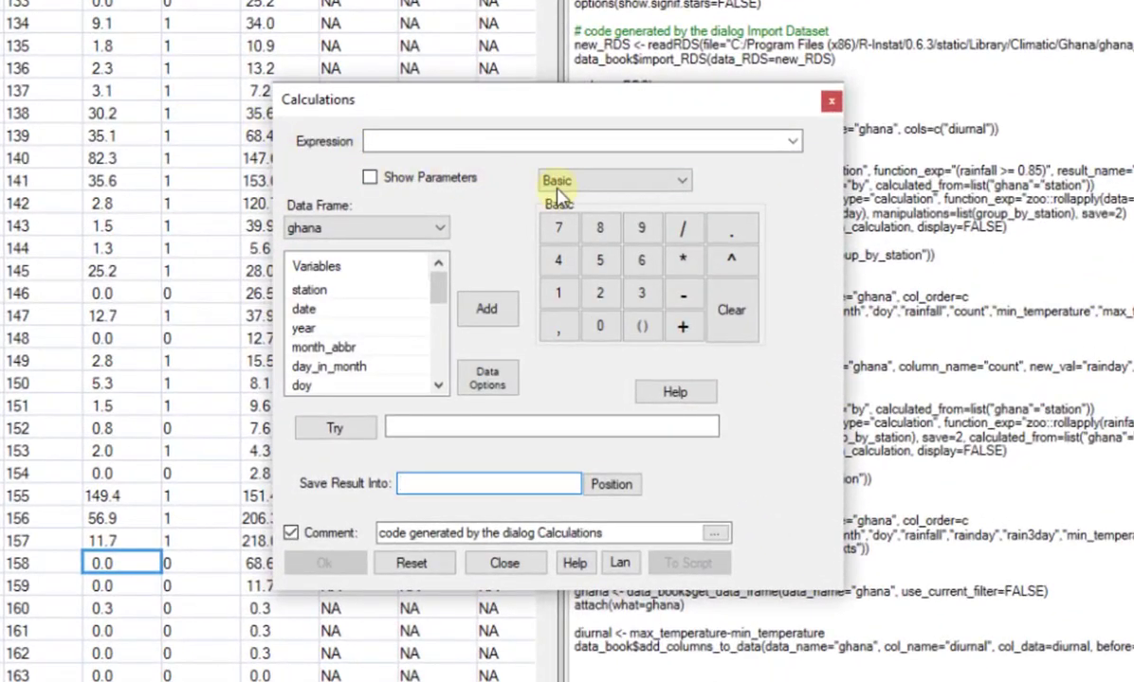
click(620, 180)
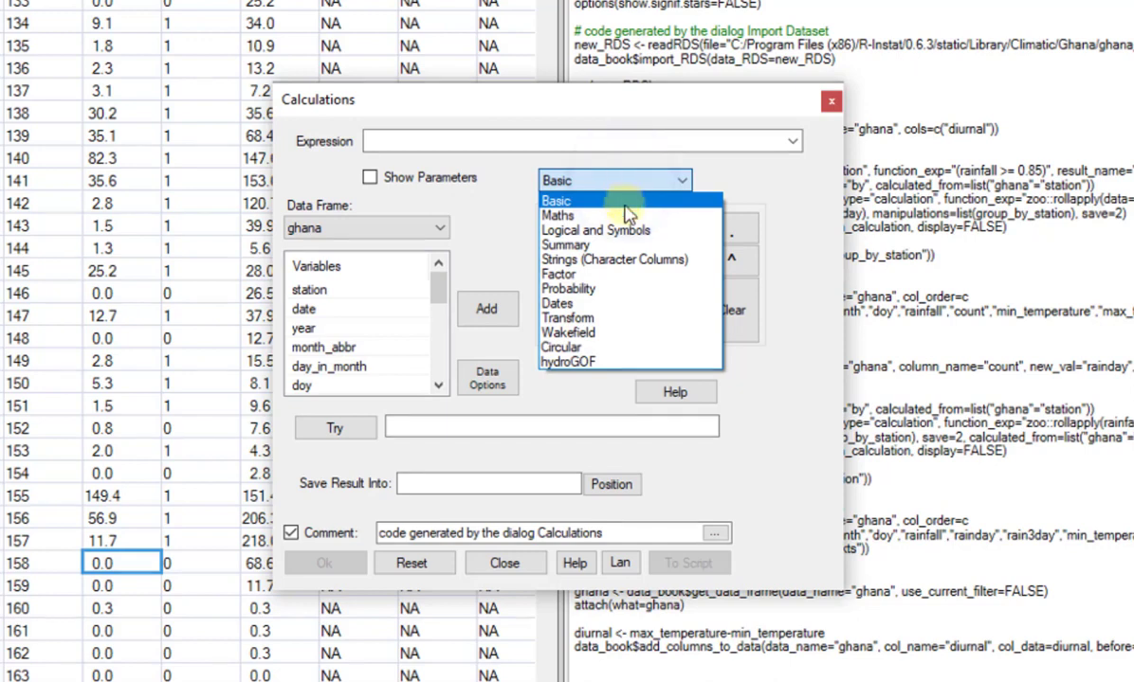
click(626, 322)
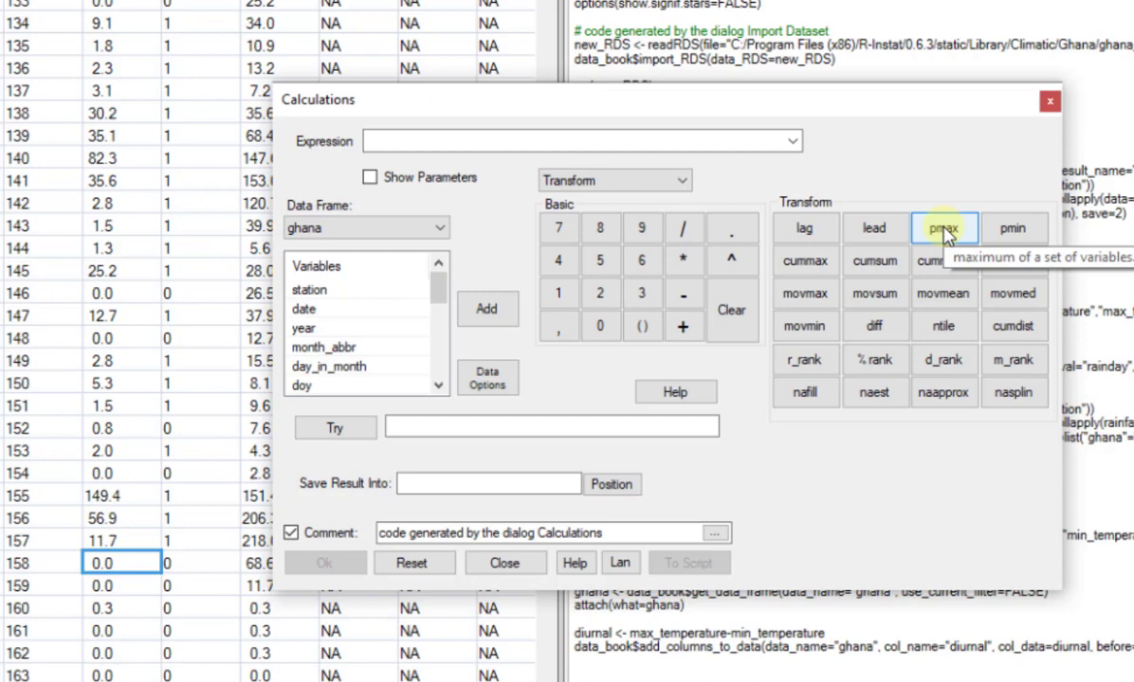
click(944, 229)
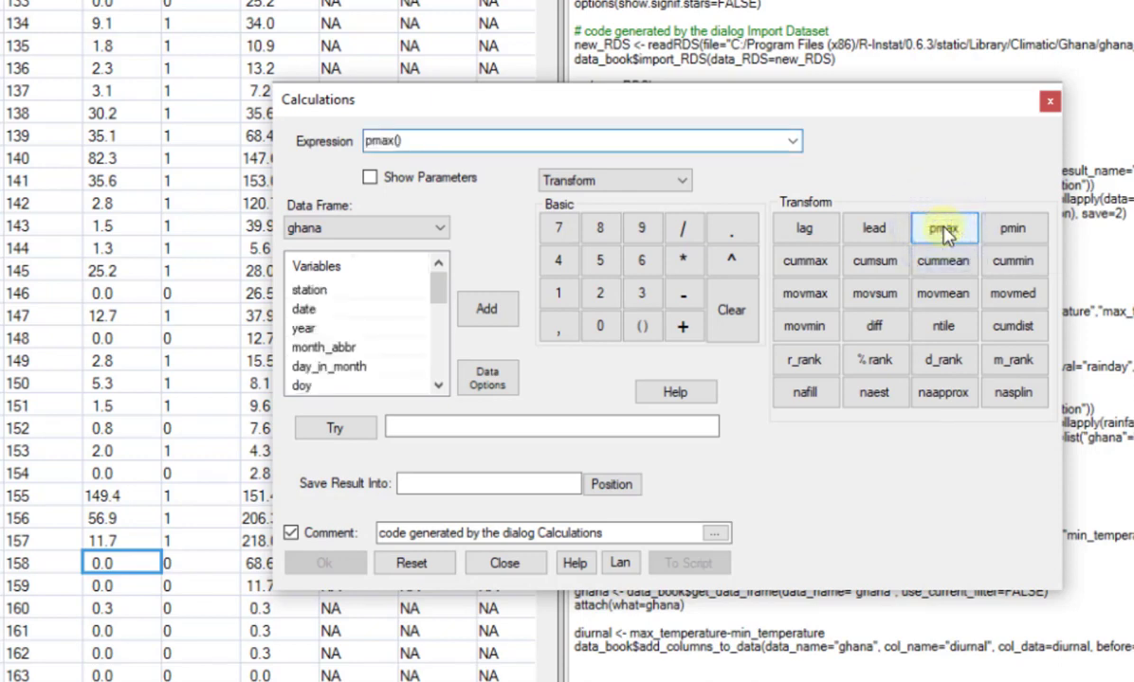
click(600, 326)
click(558, 326)
click(642, 326)
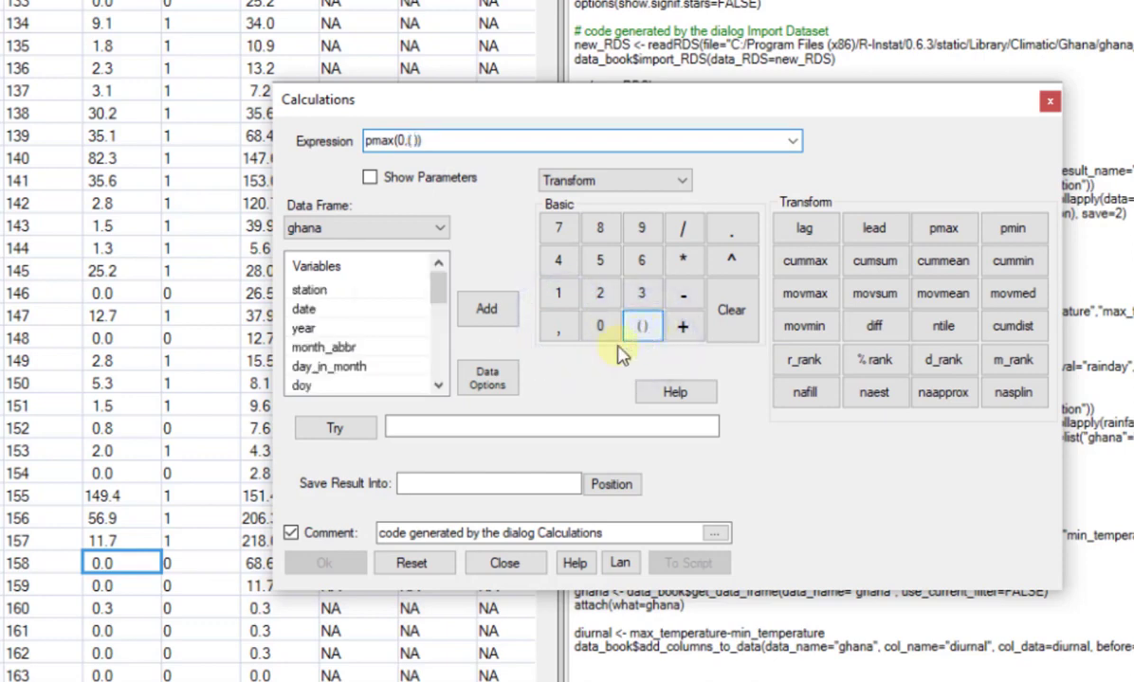
Complete the expression as (min_temperature+max_temperature)/2-10 and preview it
drag(435, 283, 435, 316)
click(362, 328)
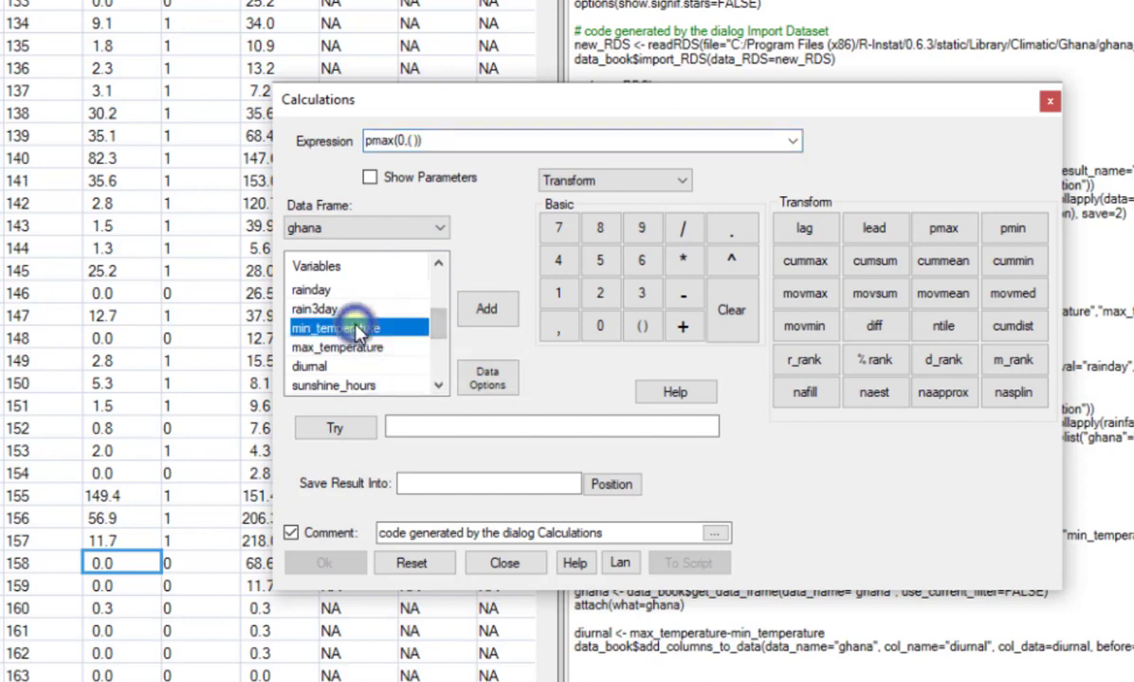
click(485, 310)
click(682, 327)
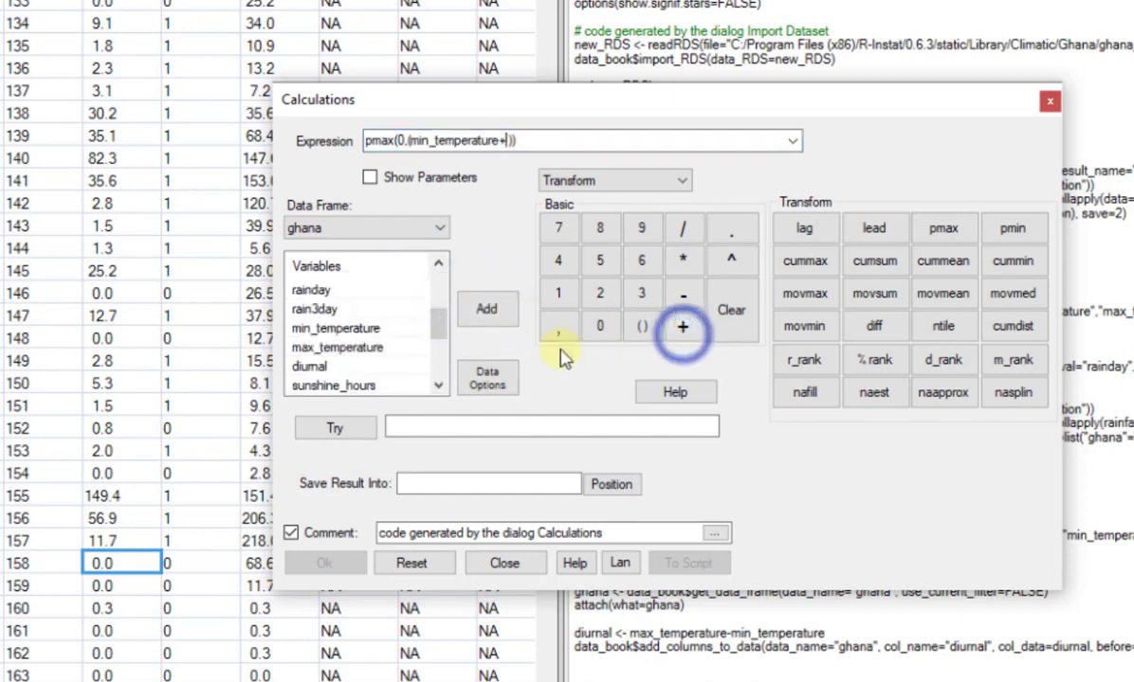
click(370, 348)
click(488, 311)
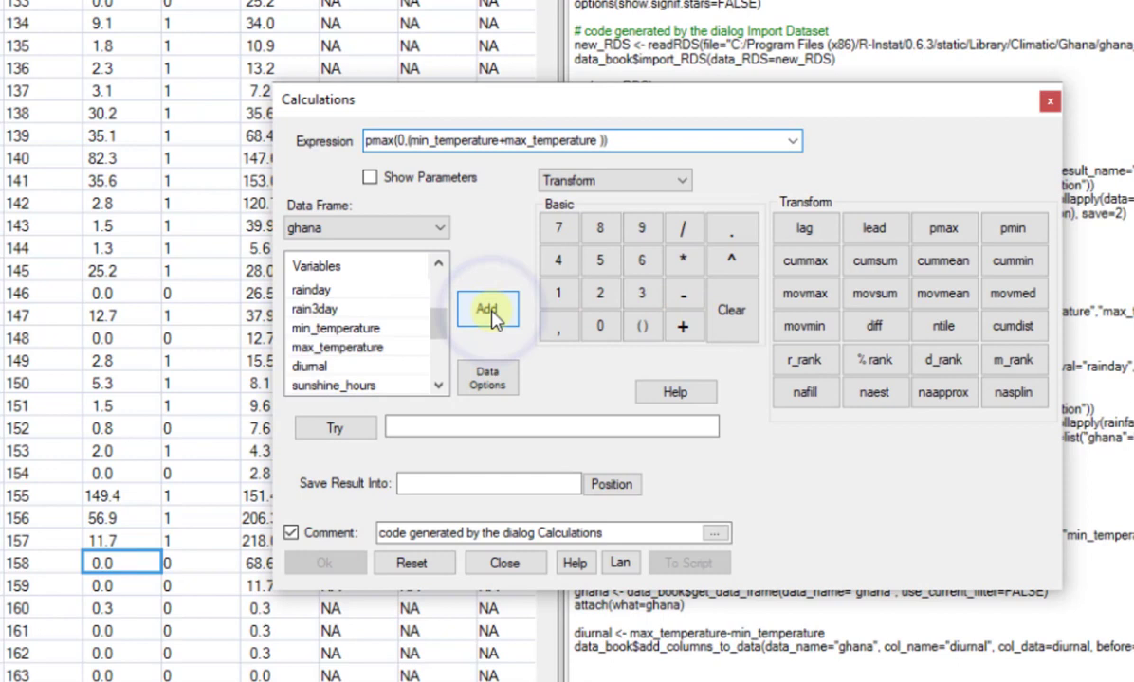
click(679, 225)
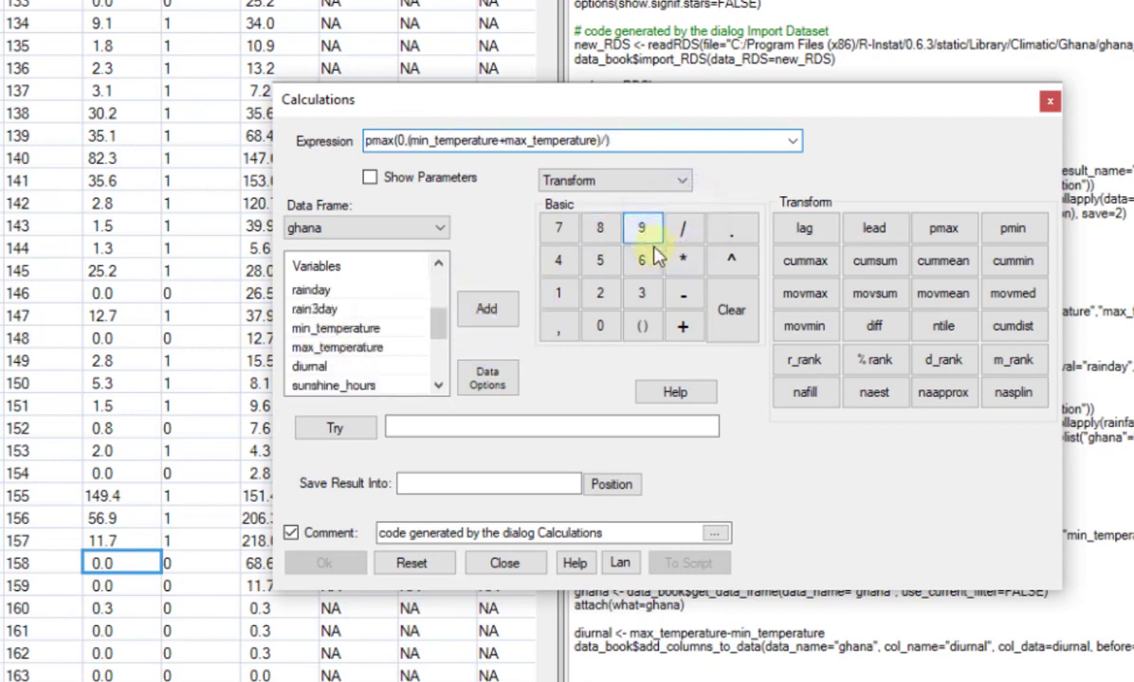
click(607, 294)
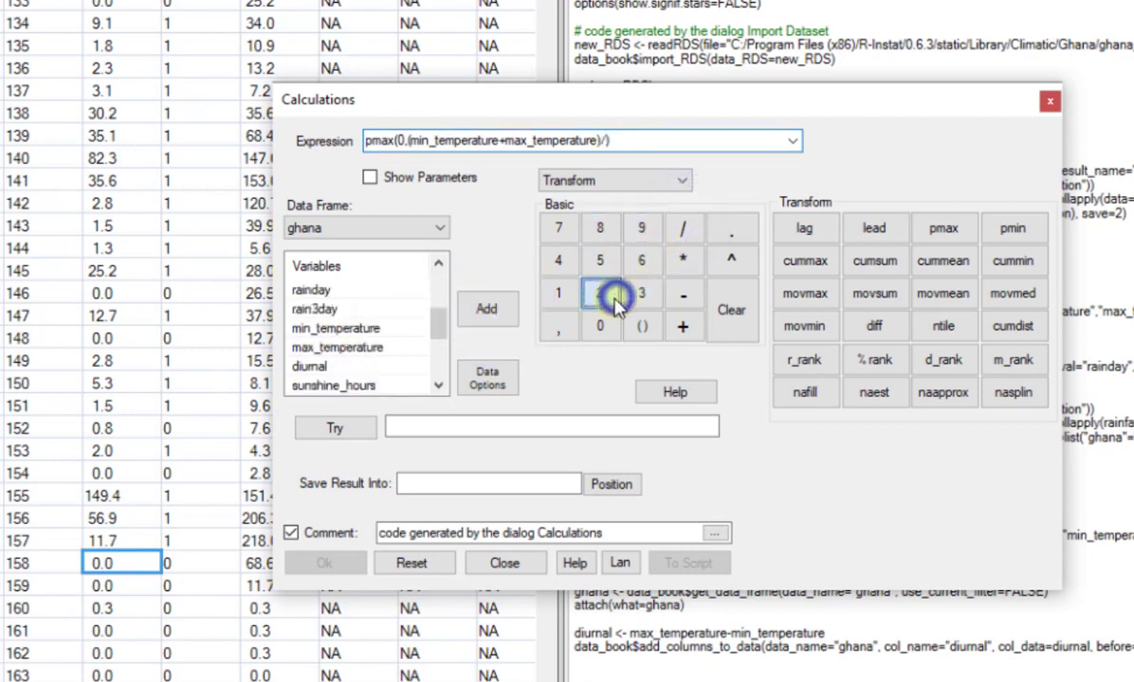
click(684, 296)
click(558, 294)
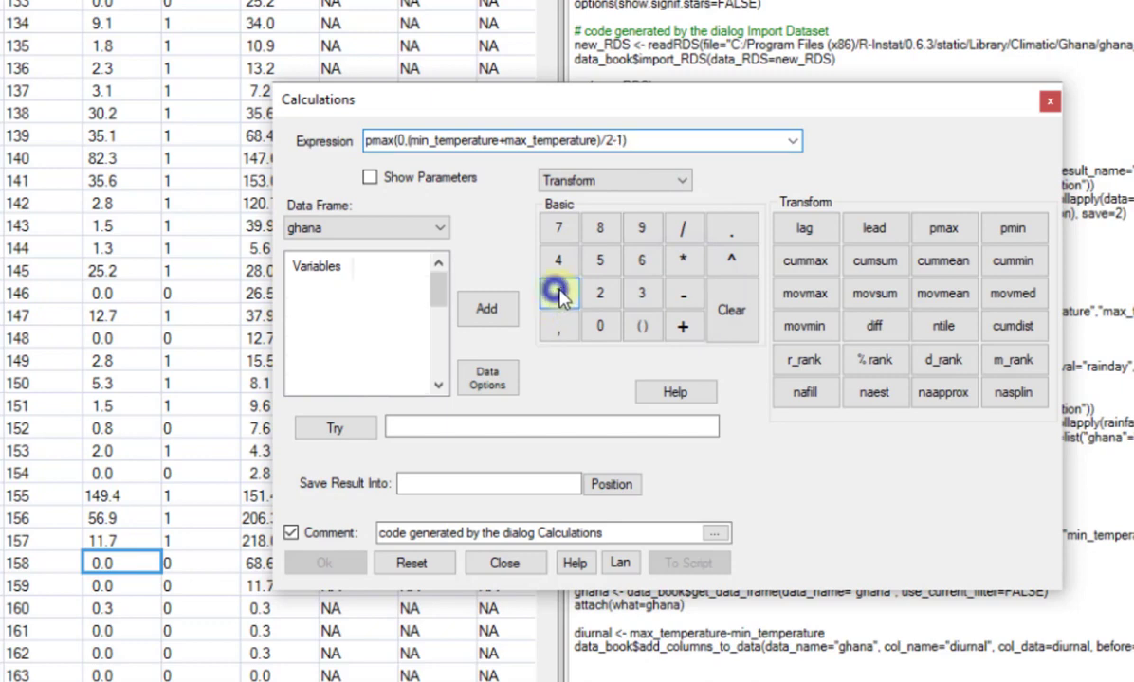
click(600, 327)
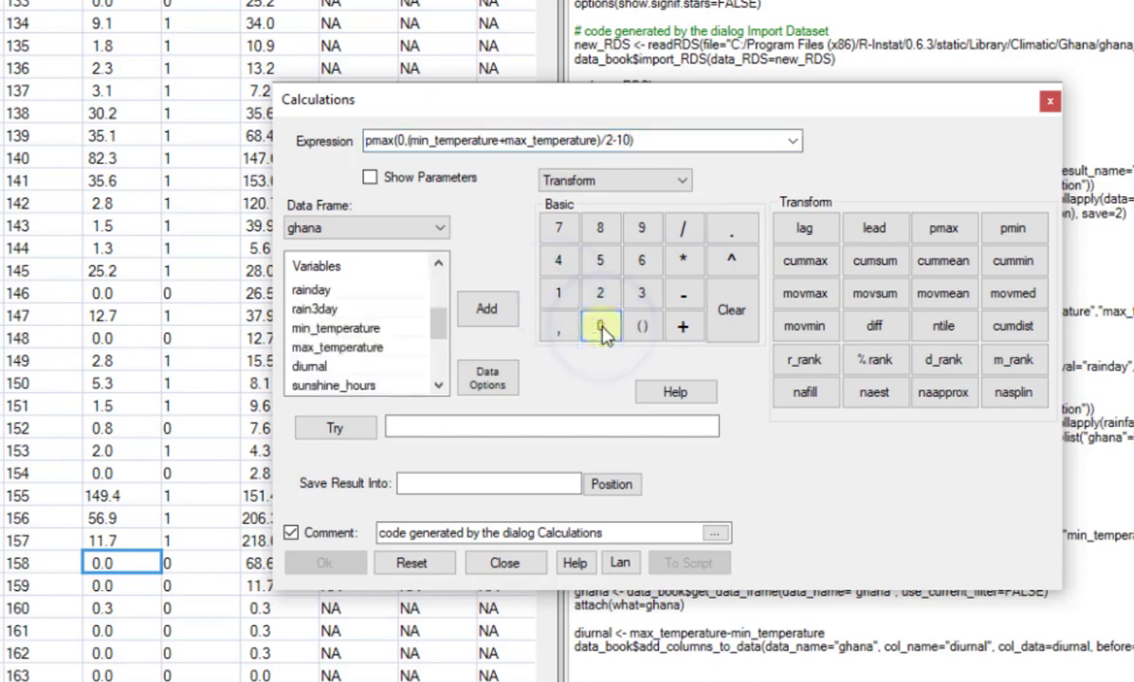
click(354, 432)
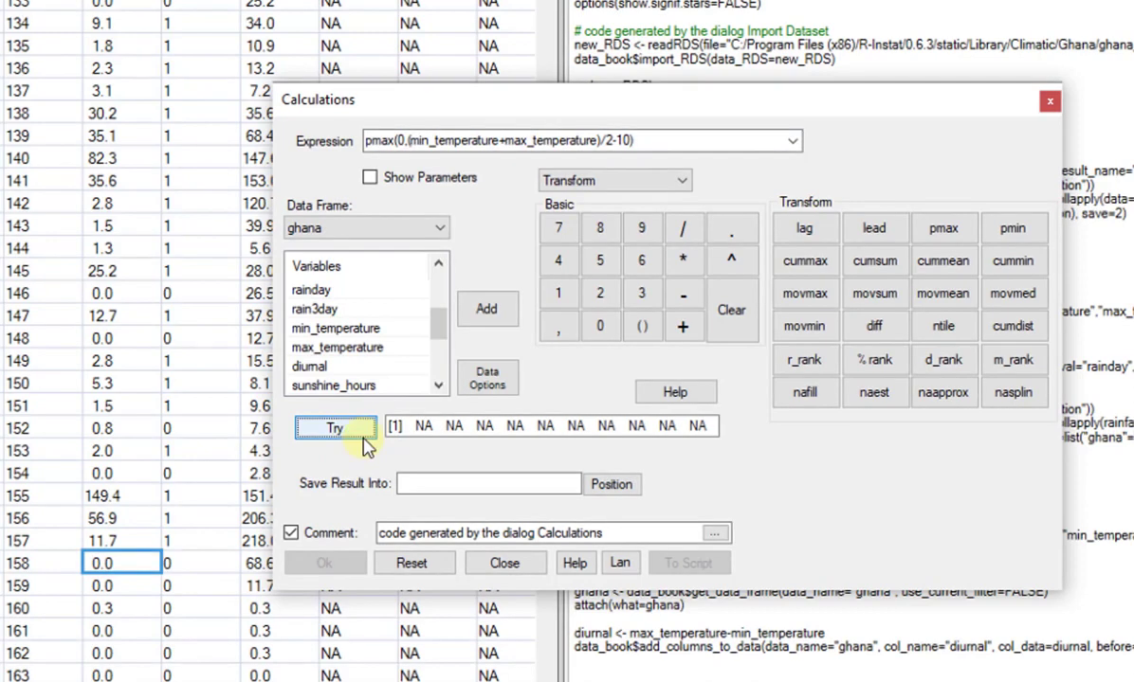
Name the result gdd and position it after max_temperature
click(432, 483)
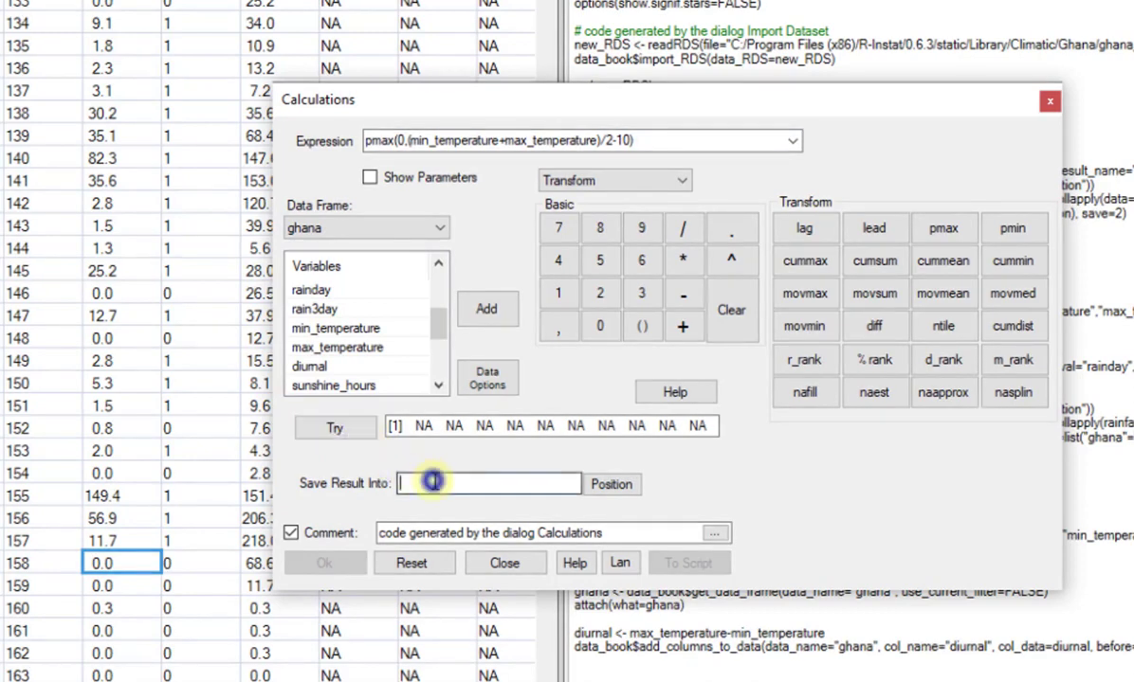
text(gdd)
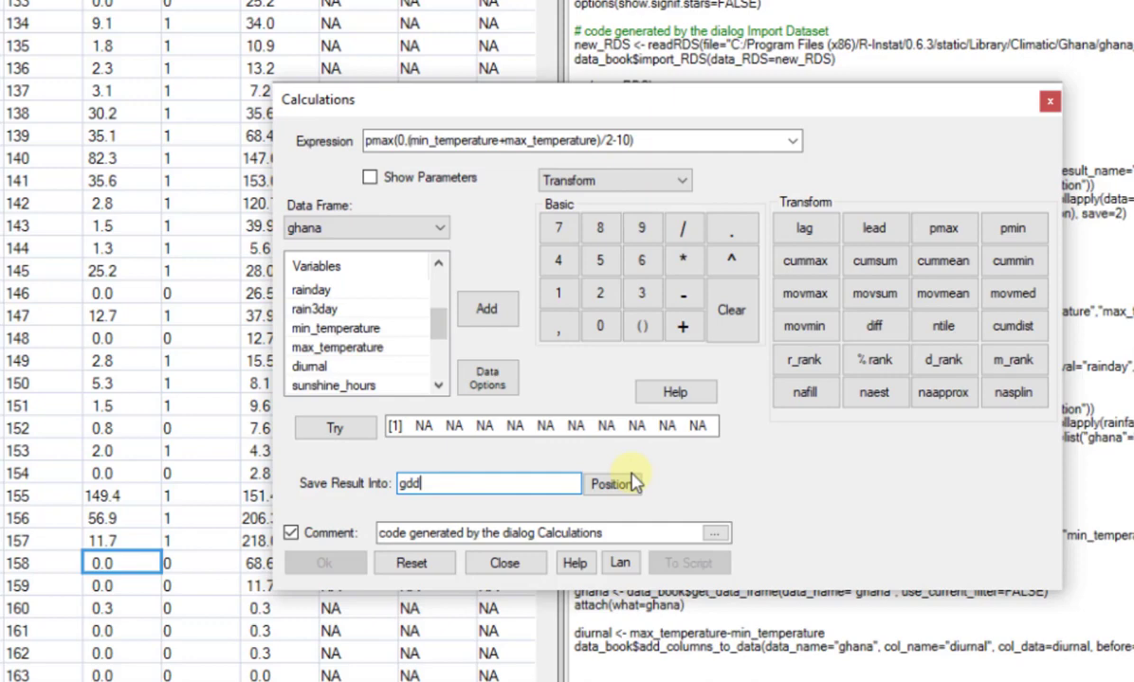
click(625, 485)
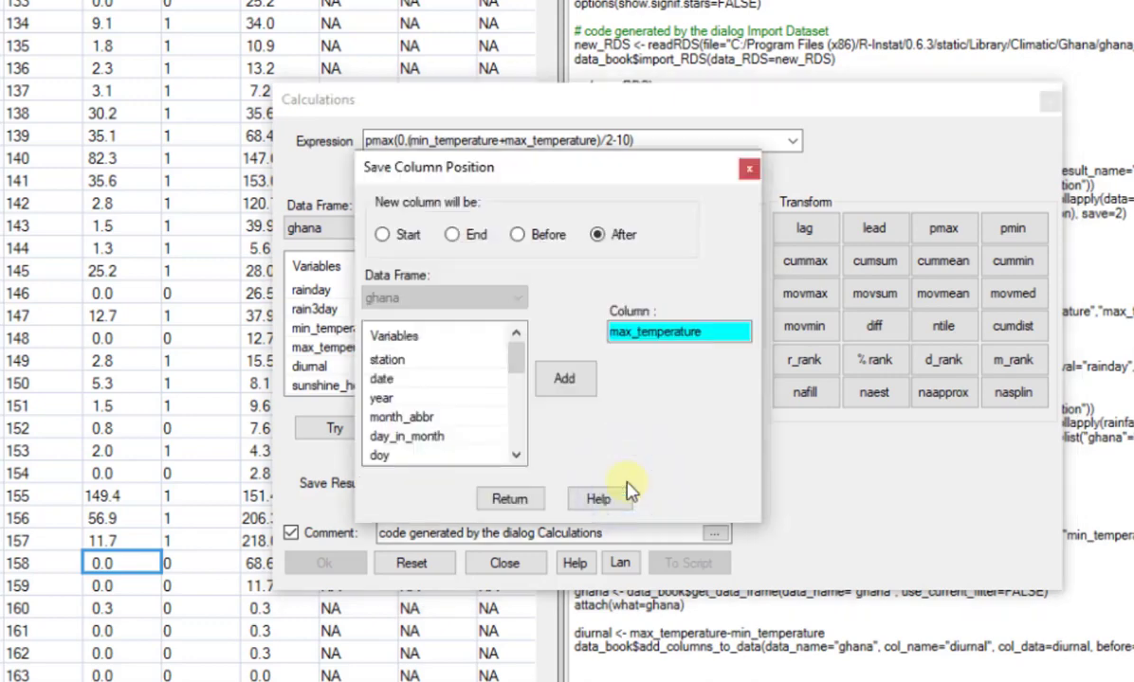
click(486, 471)
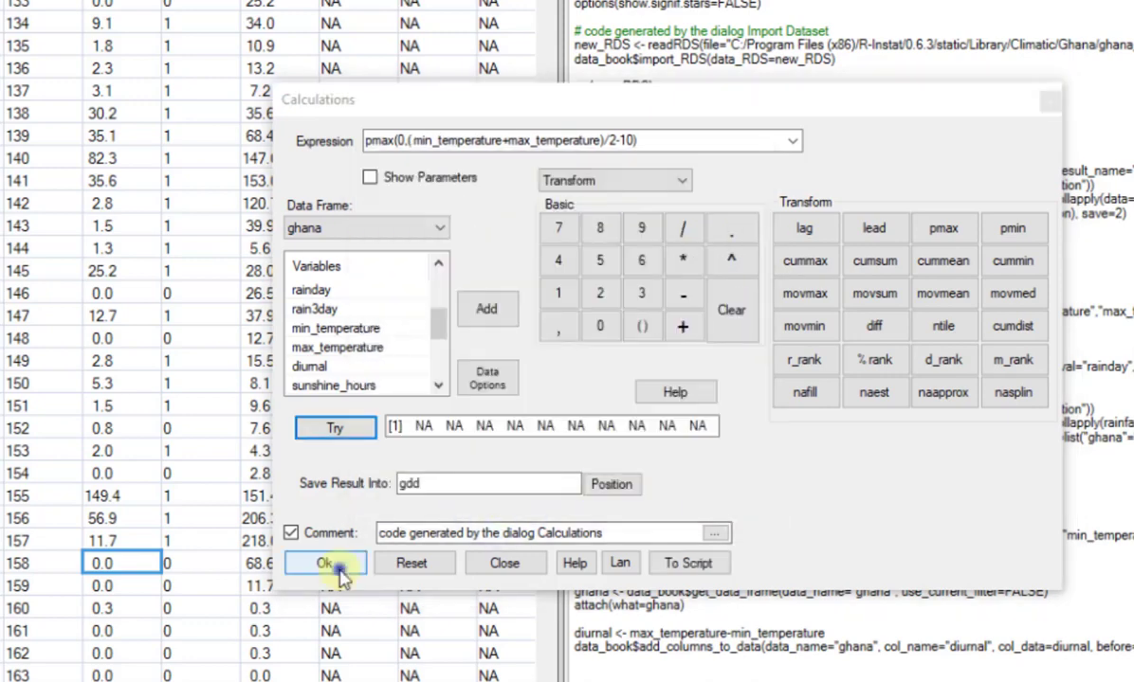
Create the gdd column and inspect its values, e.g. 16.40 from 23.0 and 29.8
click(323, 563)
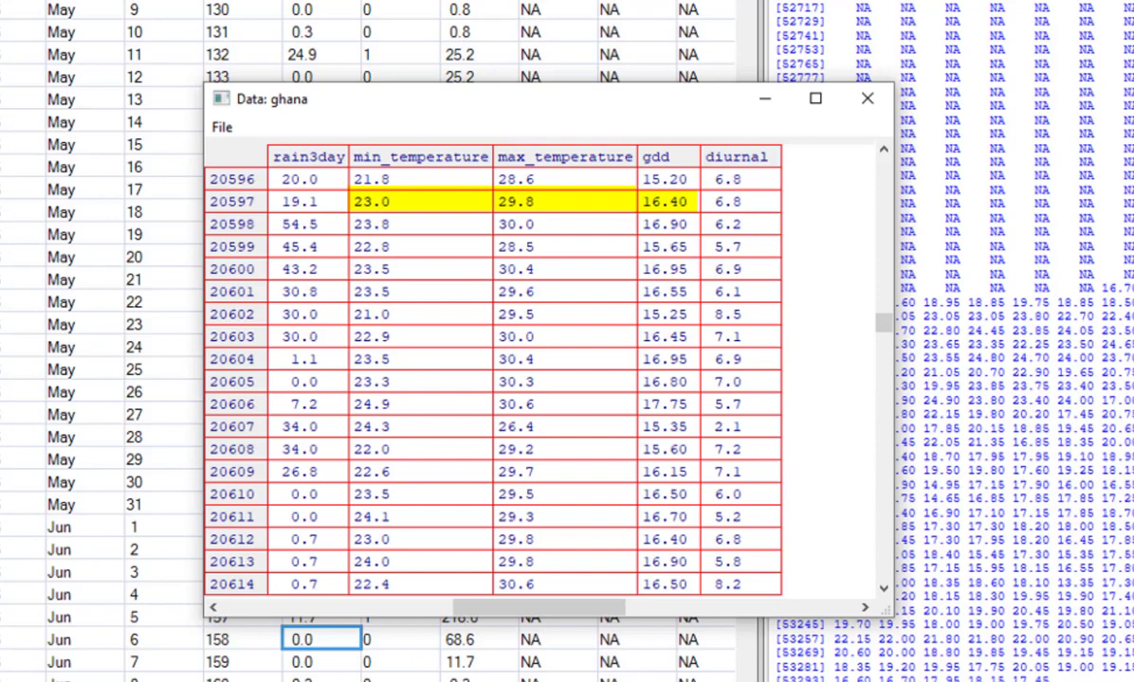
click(655, 156)
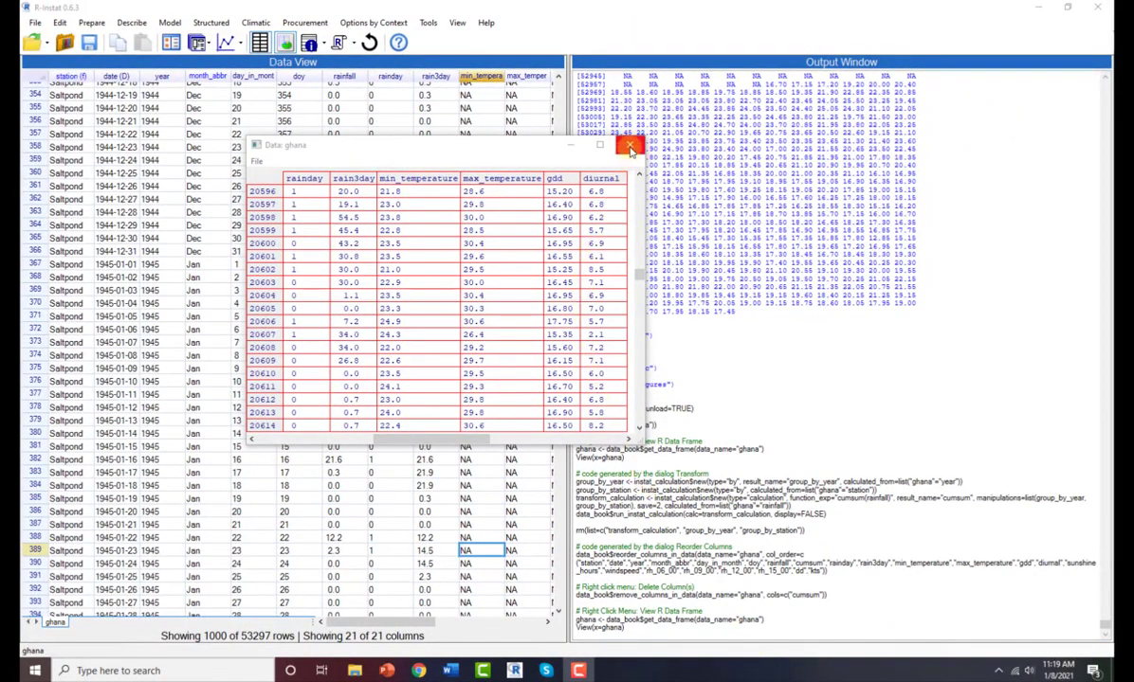
Add a yearly-resetting cumulative rainfall column and check its 724.0 total at end of 1944
click(630, 147)
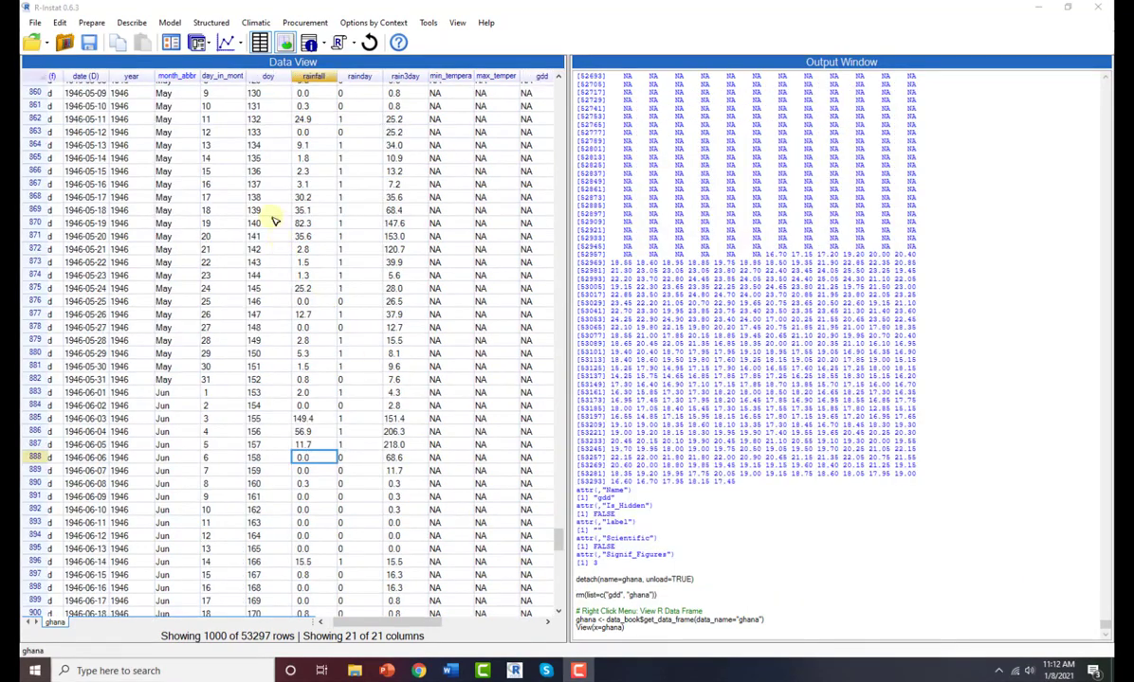
click(203, 42)
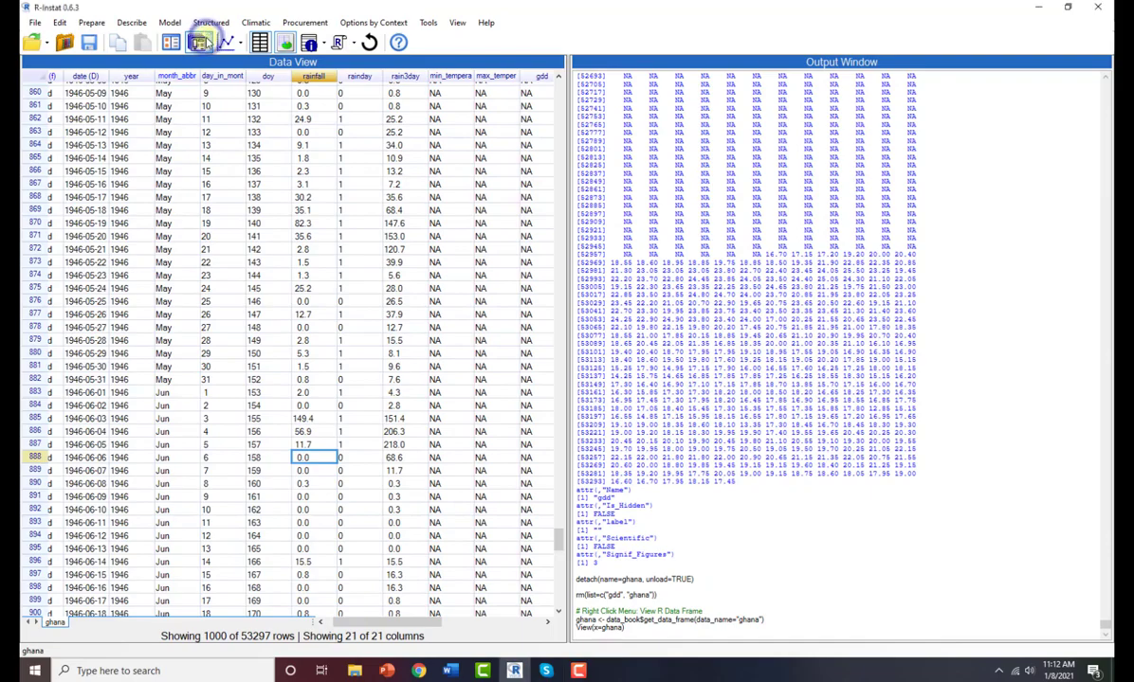
click(225, 68)
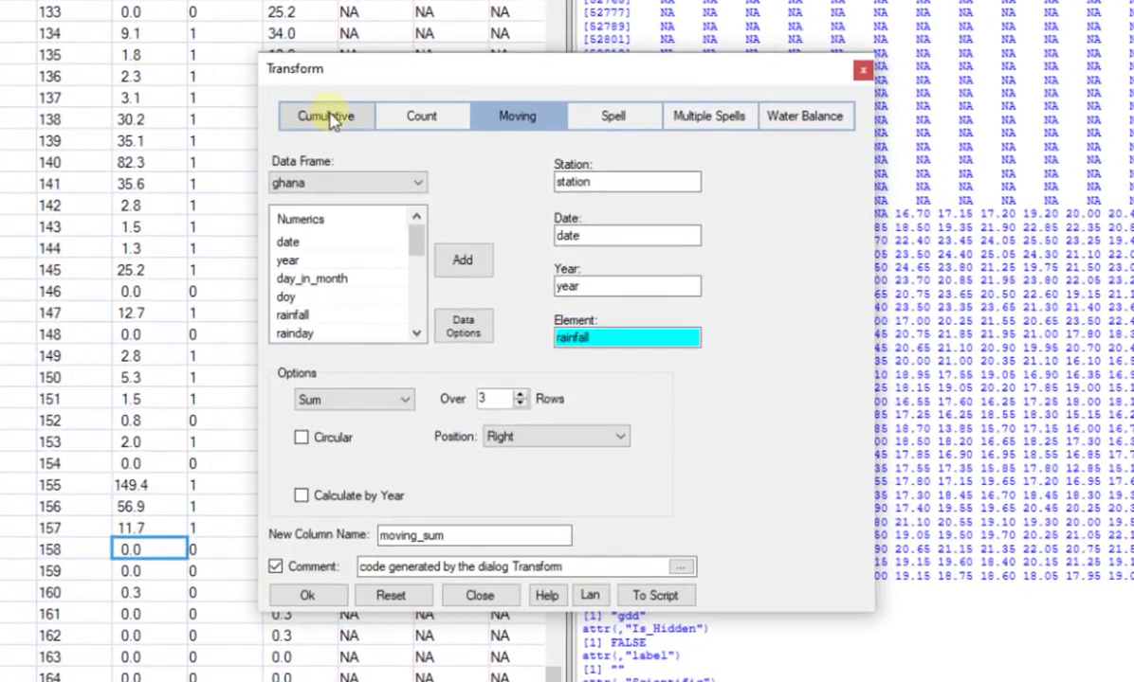
click(330, 115)
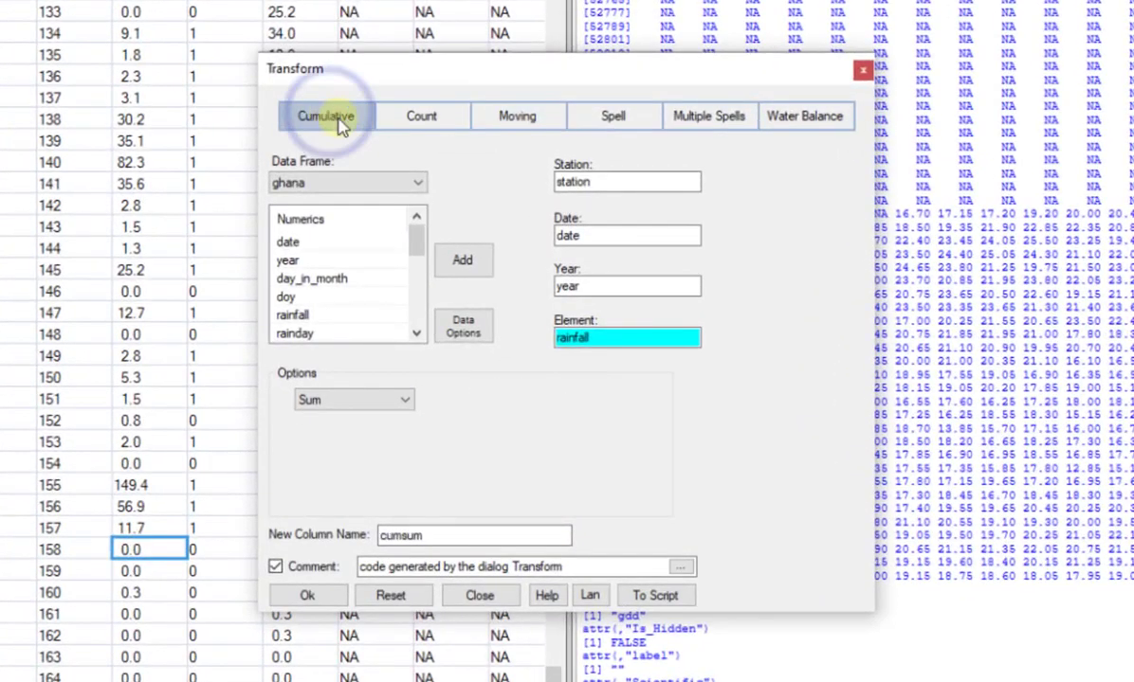
click(309, 597)
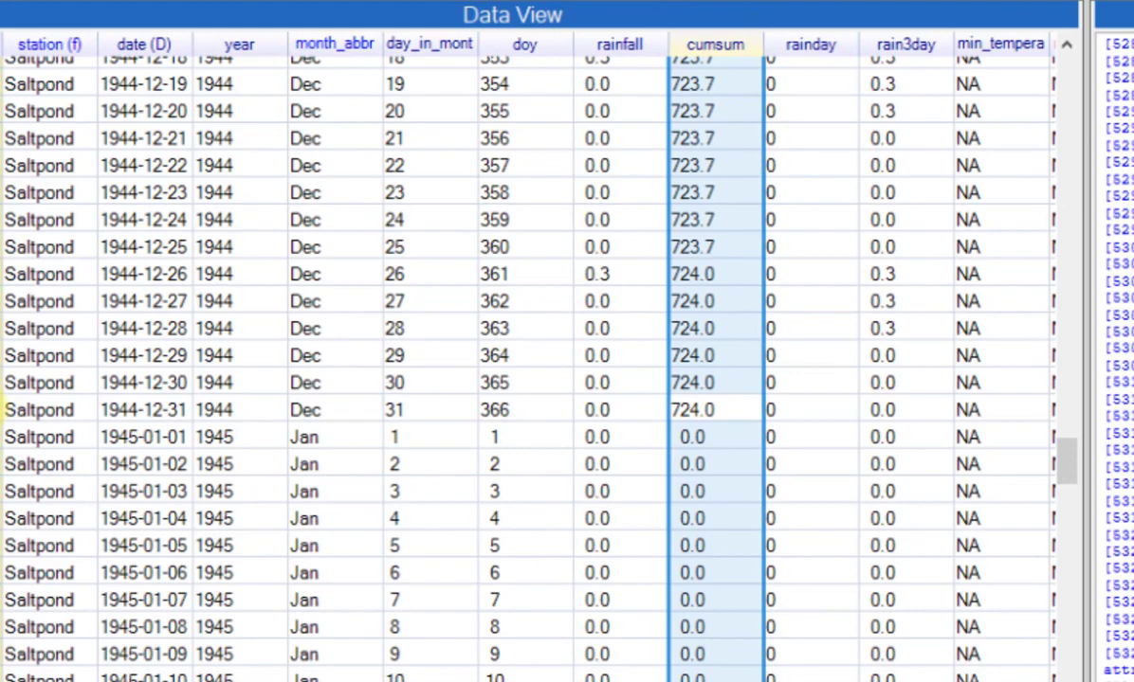
click(8, 409)
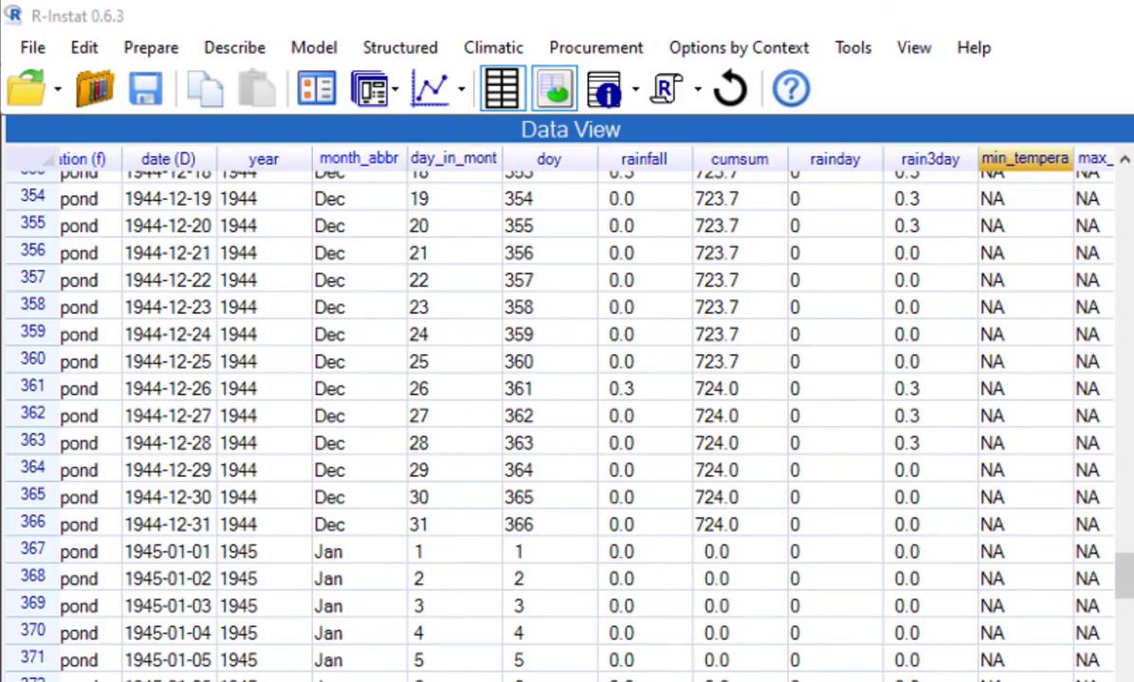
Convert year to a factor and set up a line plot of cumsum against doy by station
right_click(270, 148)
click(317, 302)
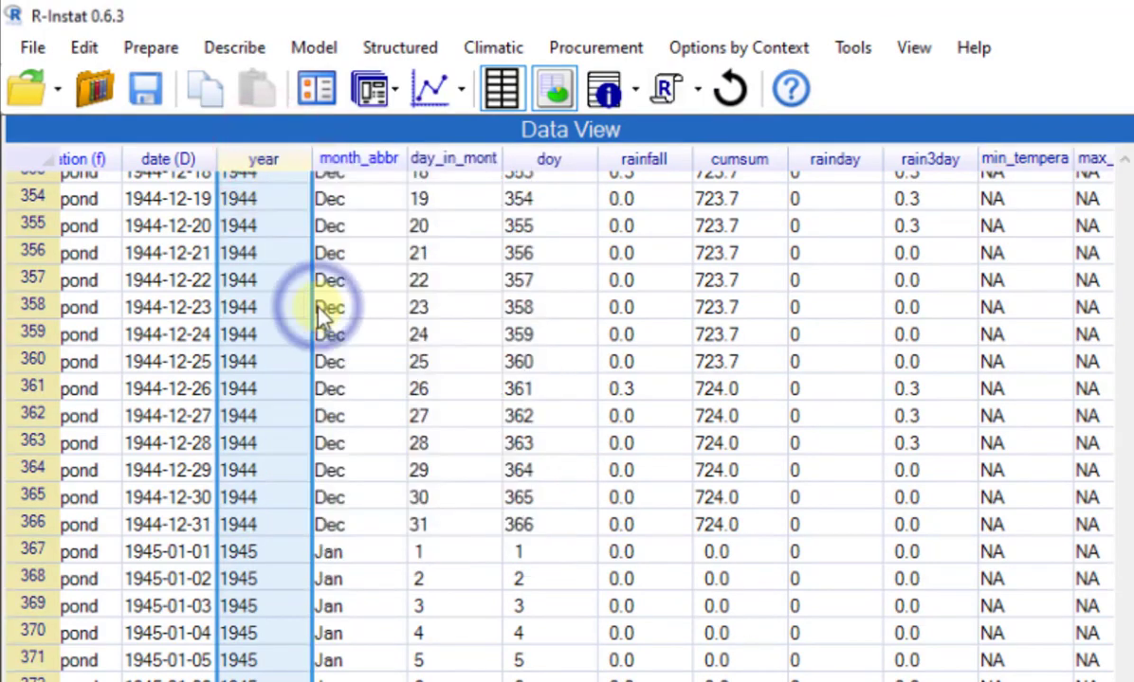
click(234, 48)
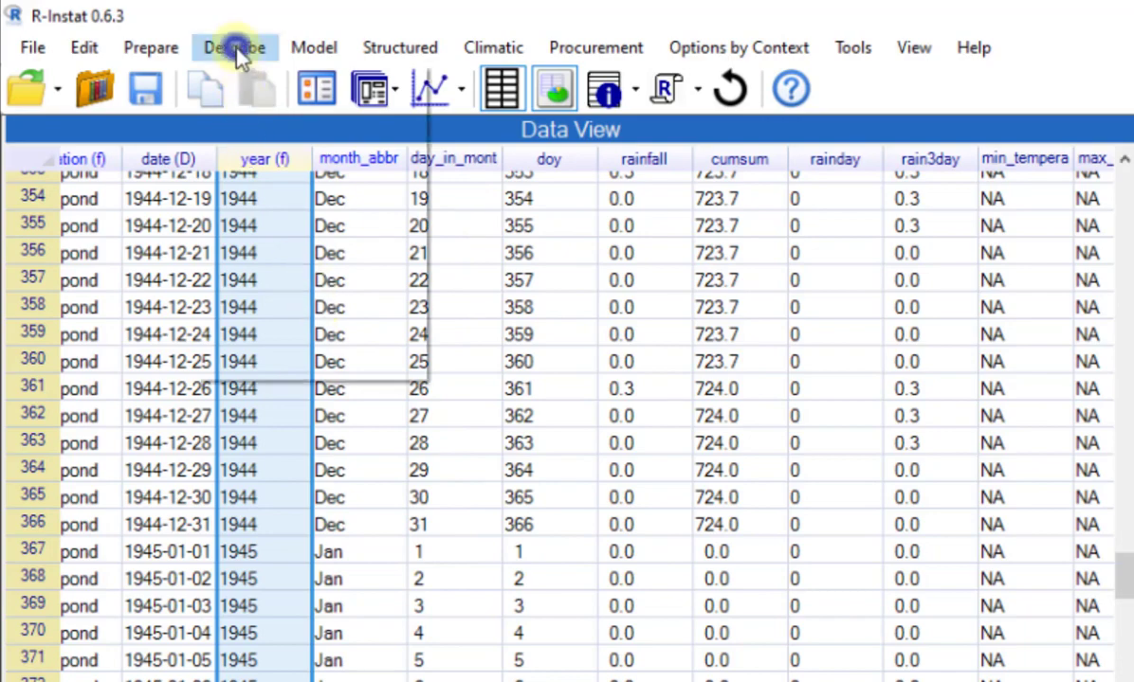
mouse_move(275, 167)
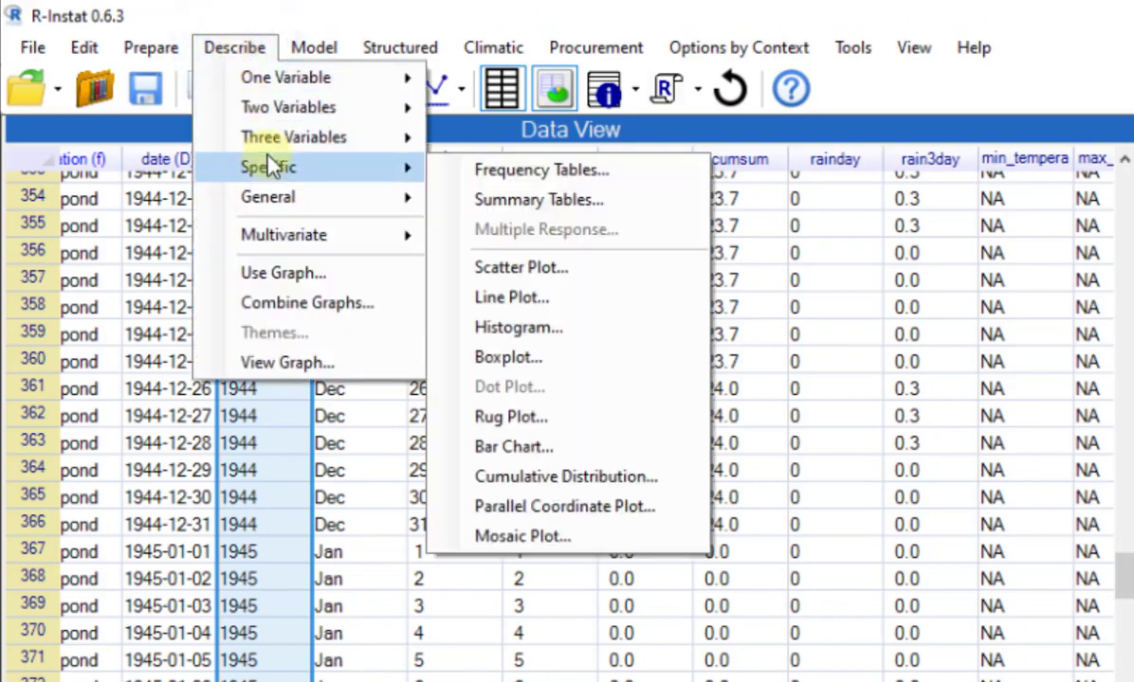
click(483, 297)
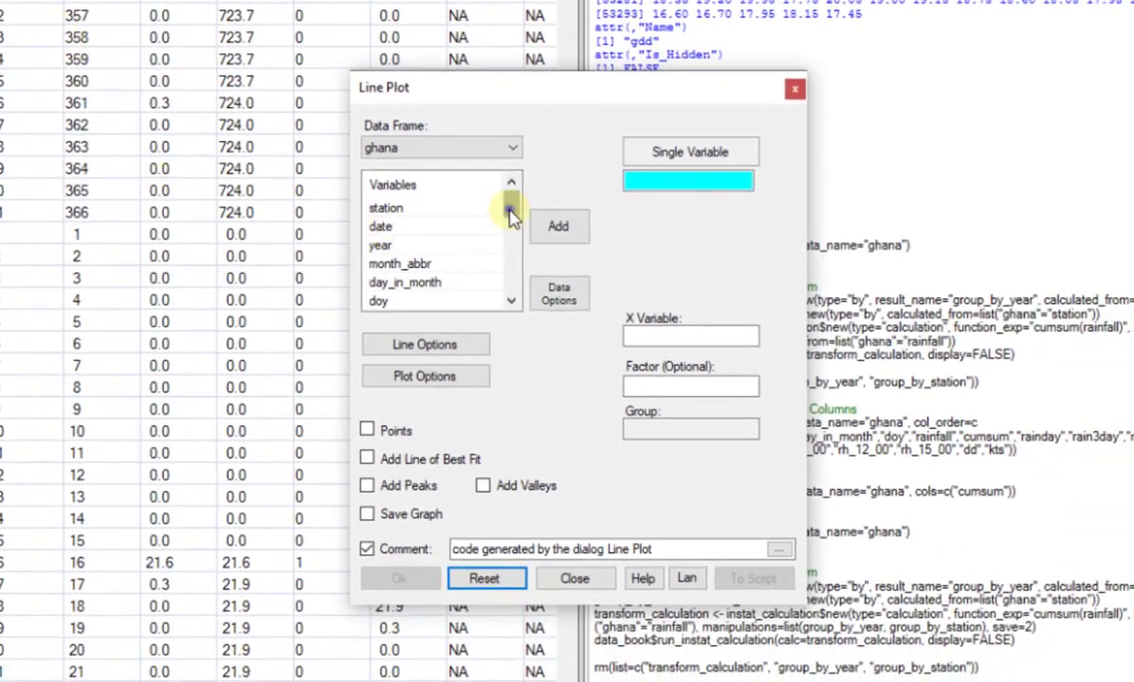
drag(512, 206, 512, 228)
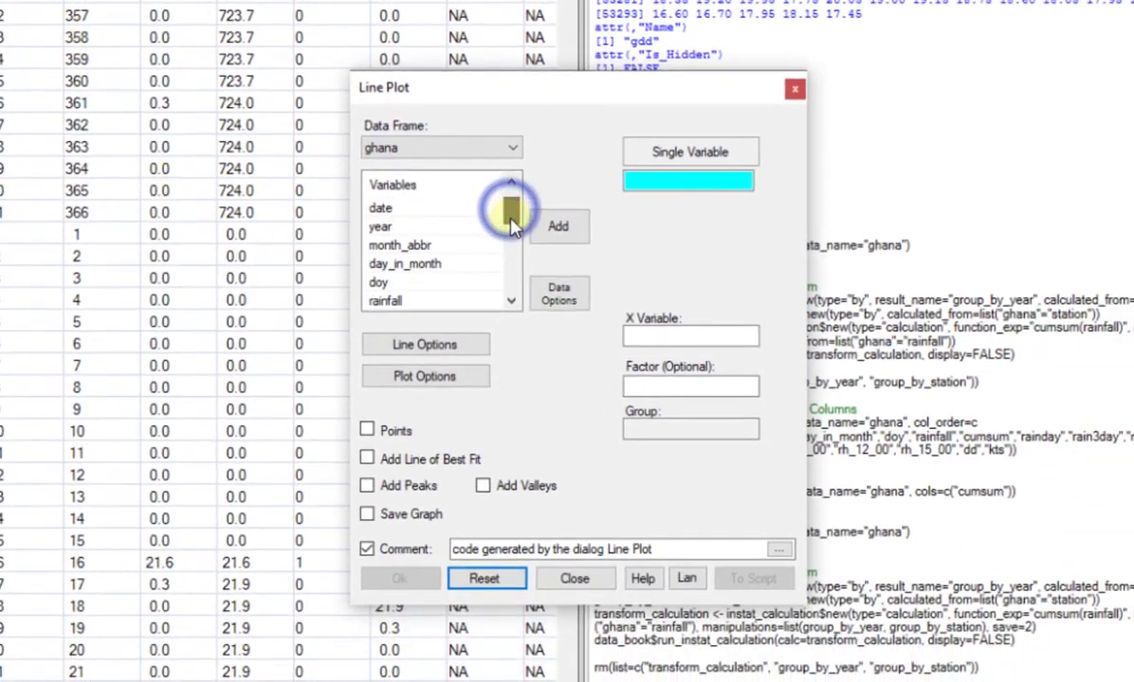
click(408, 300)
click(562, 225)
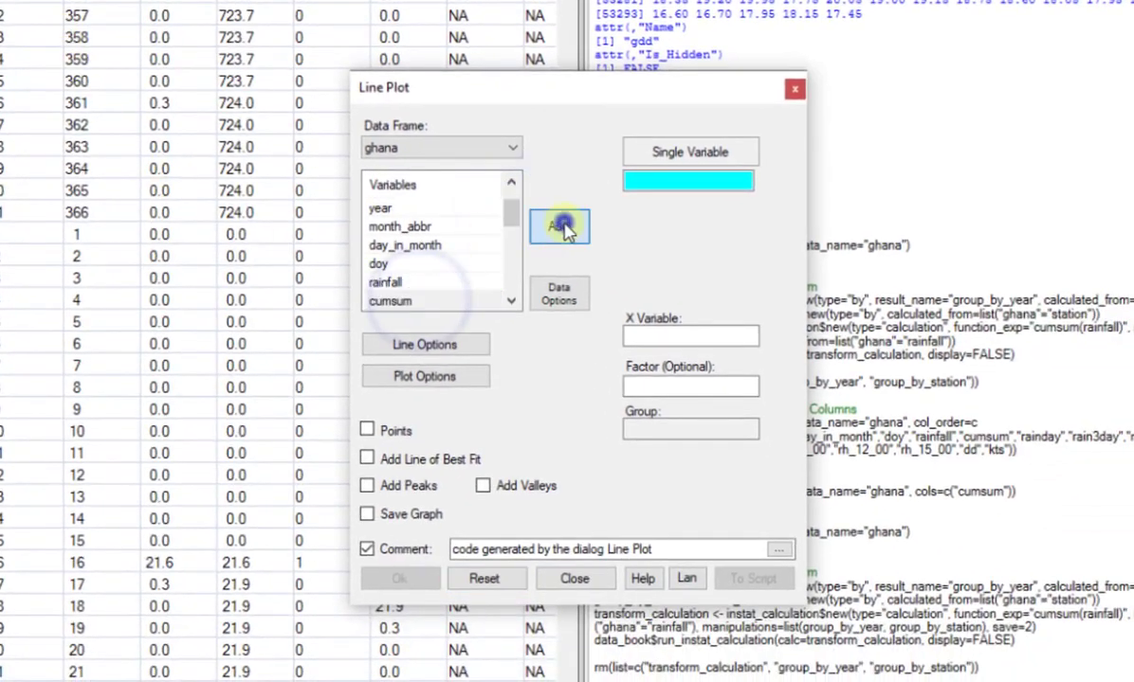
click(379, 263)
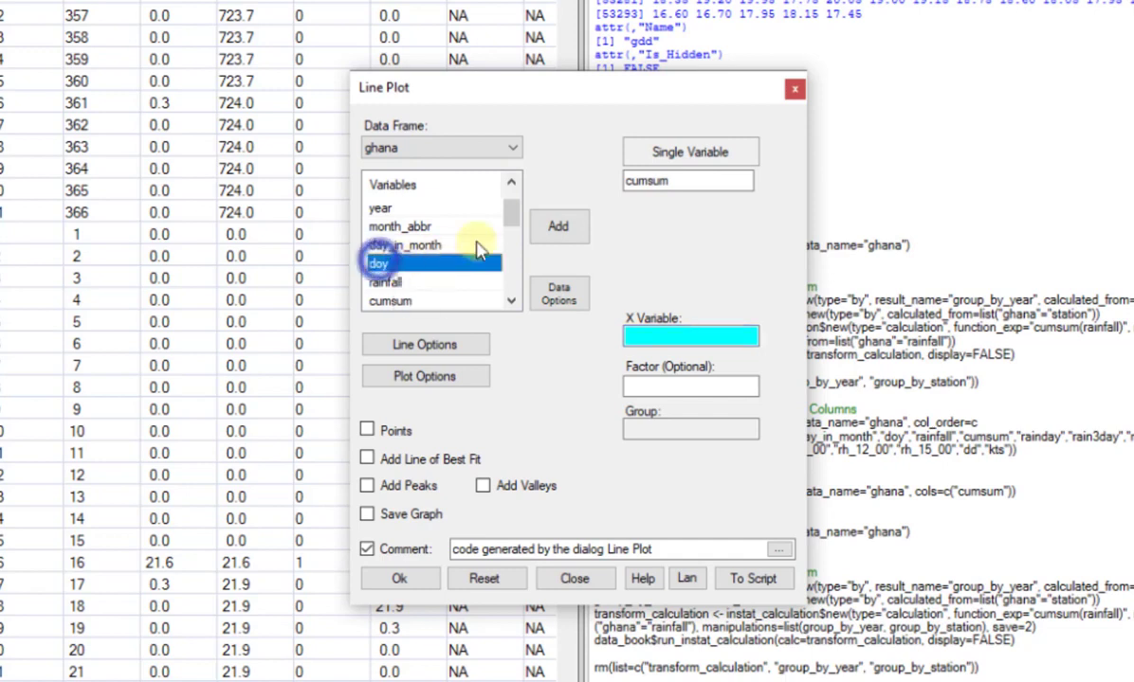
click(558, 226)
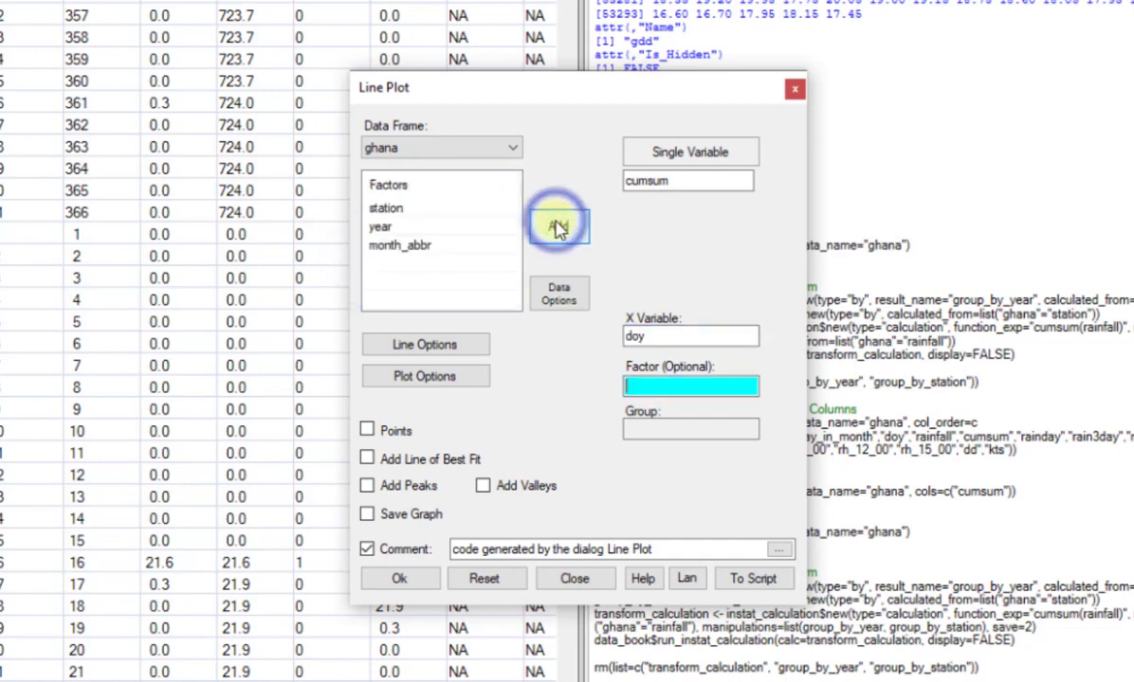
click(384, 208)
click(557, 225)
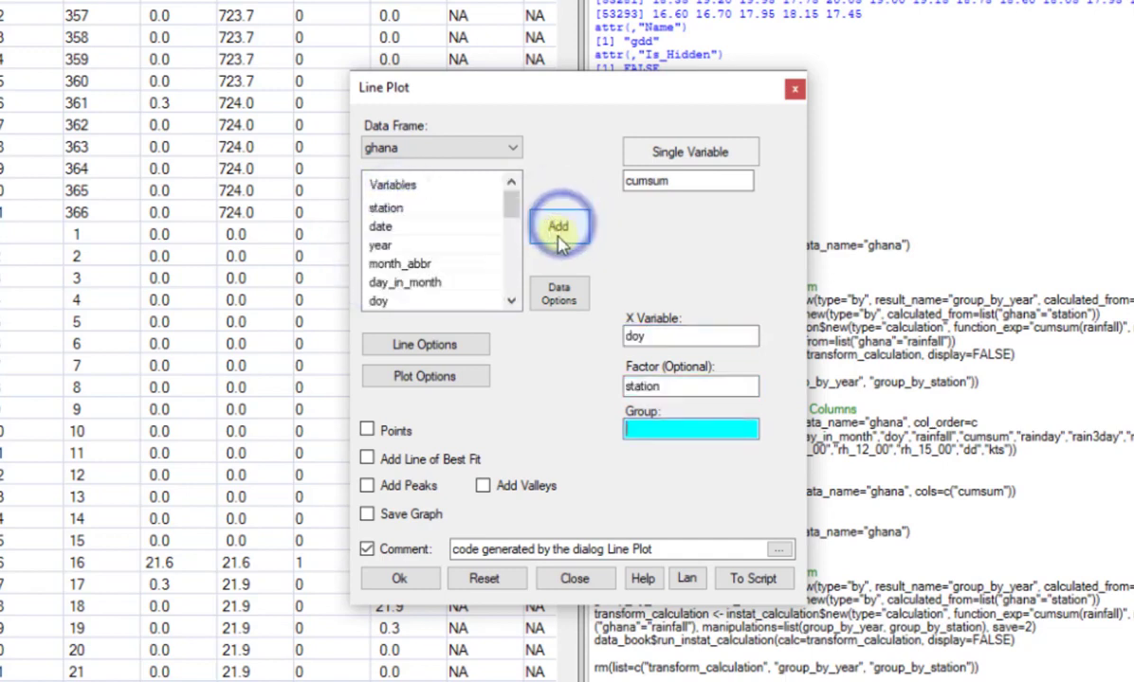
Facet the line plot by year with 7 rows in Plot Options
click(431, 377)
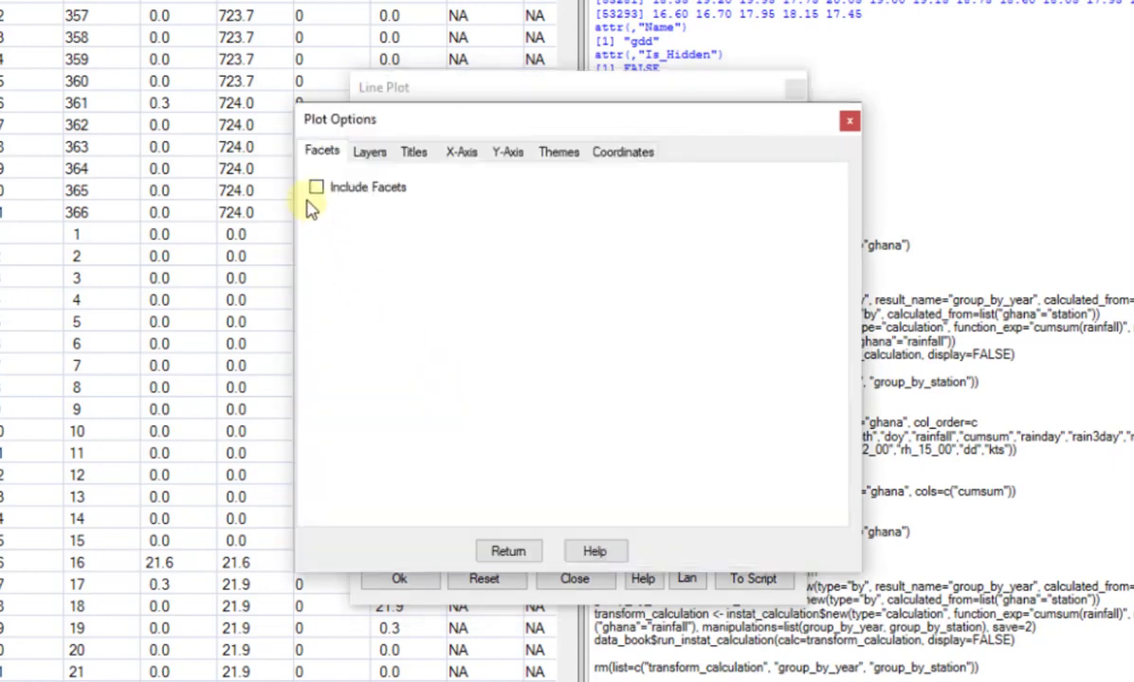
click(315, 188)
click(329, 315)
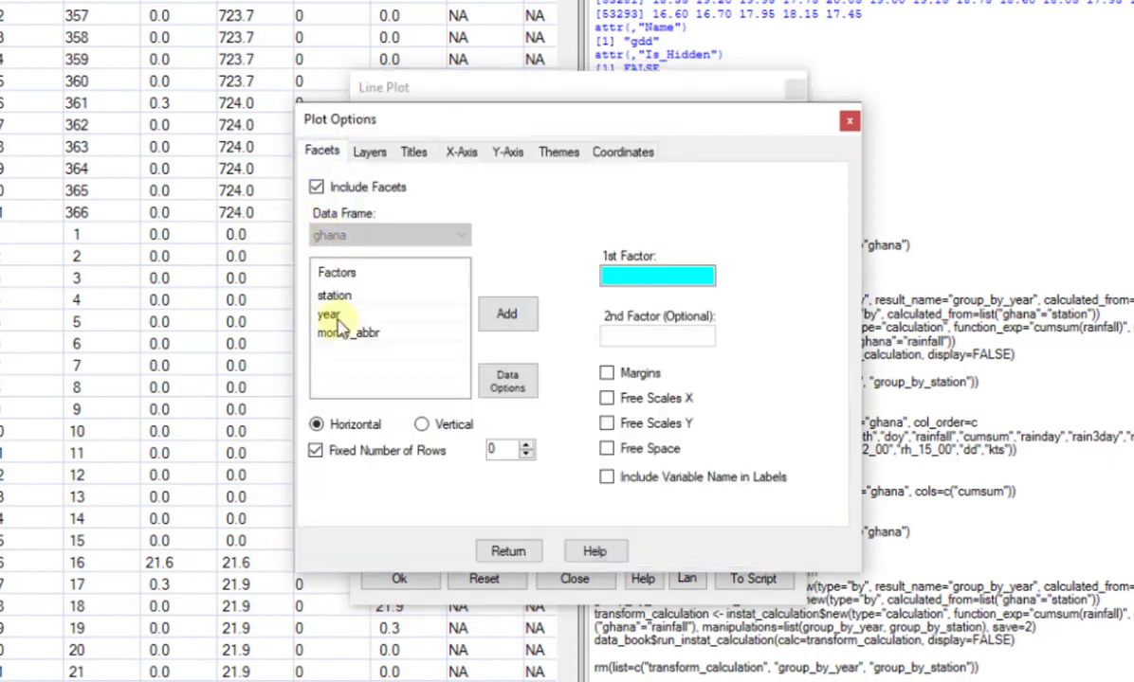
click(506, 315)
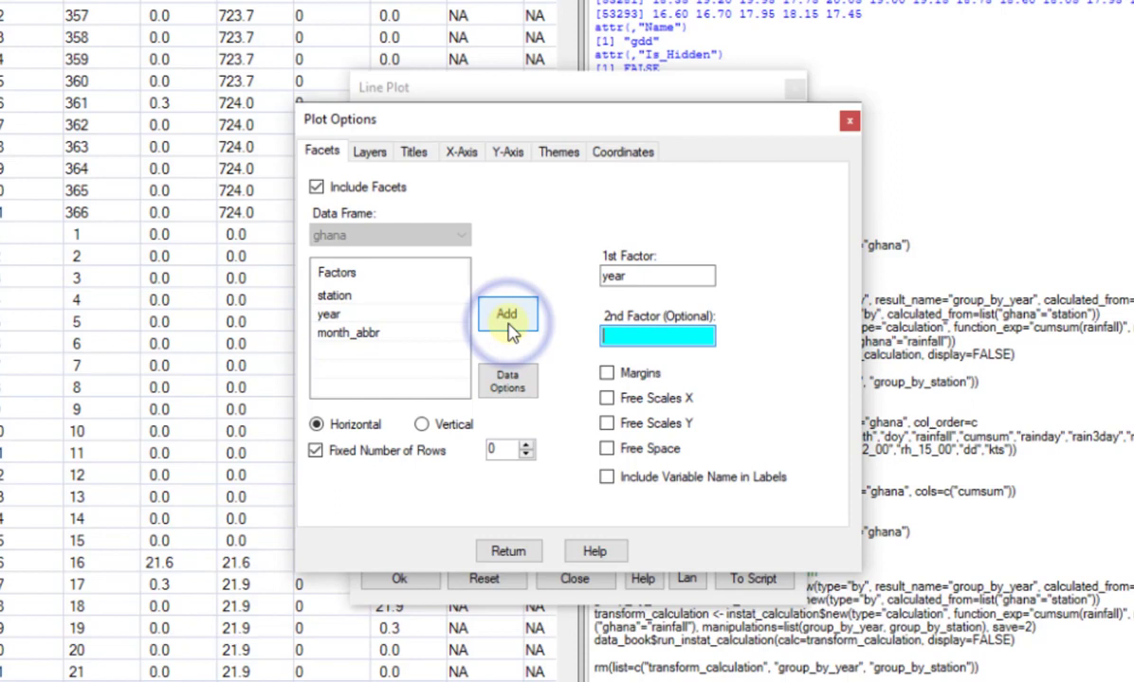
click(491, 449)
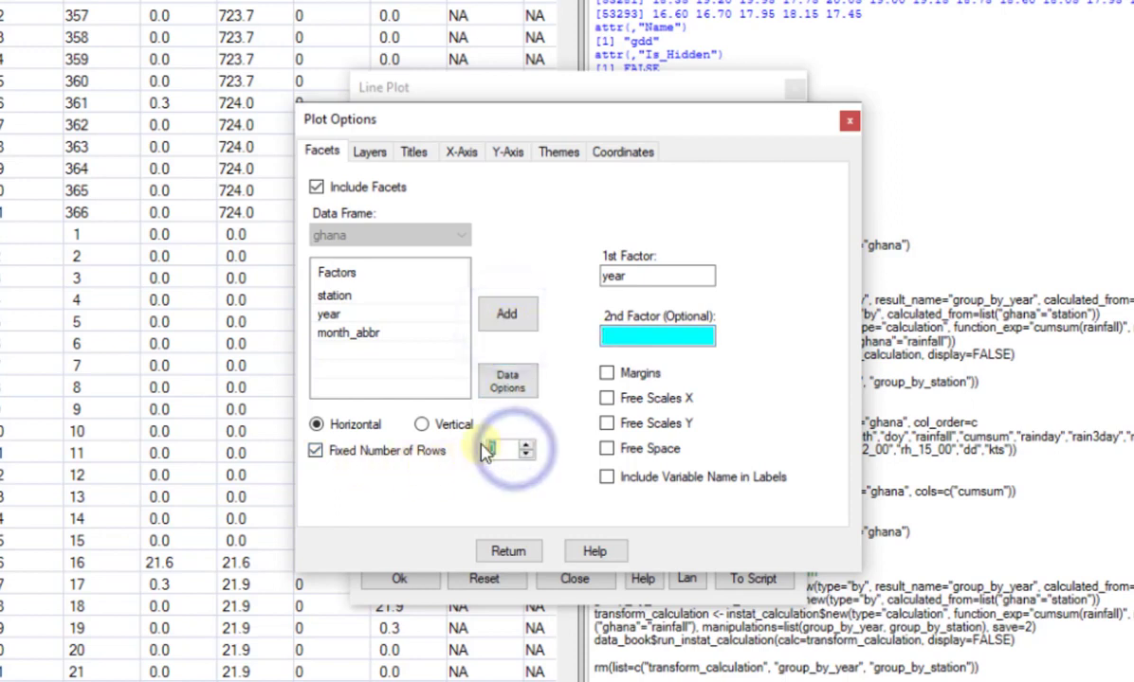
text(7)
click(508, 547)
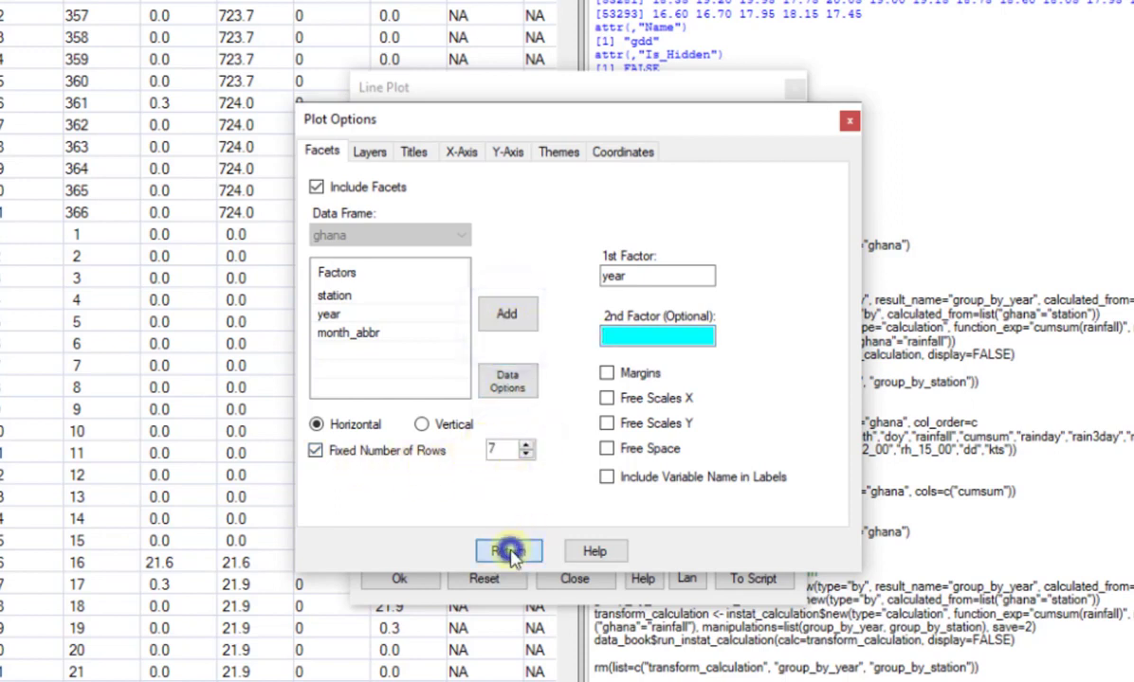
Draw the cumsum-by-doy plot with Saltpond and Tamale lines, one panel per year 1944–2016
click(408, 580)
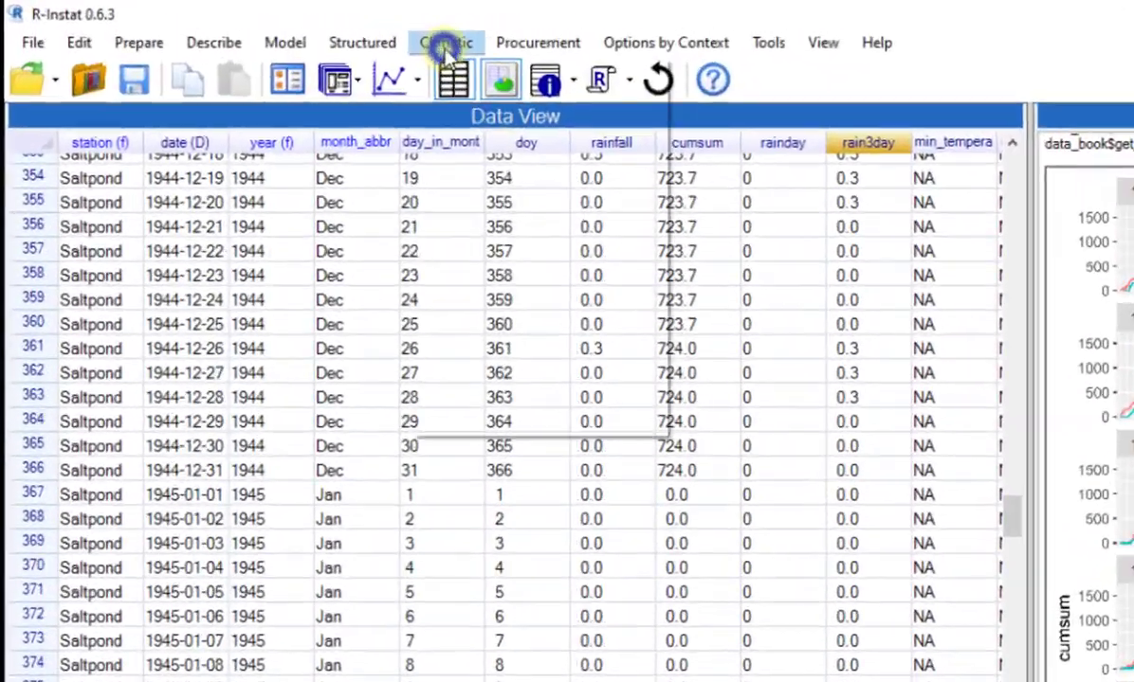
Open the Climatic menu to browse its Prepare tools
click(254, 22)
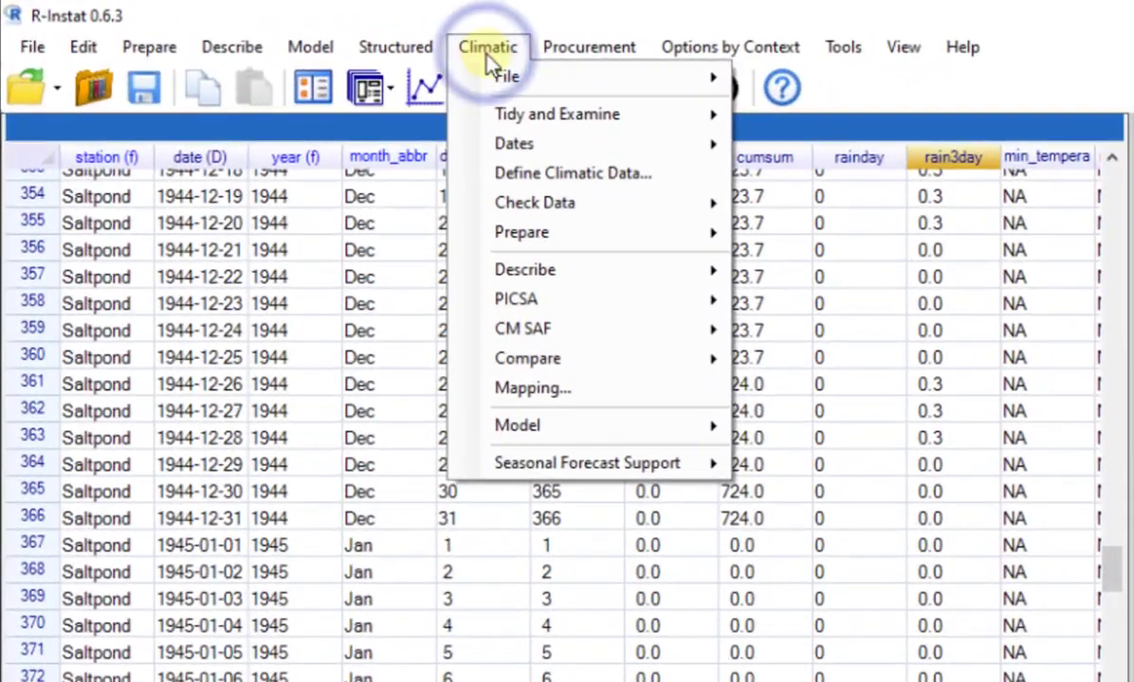